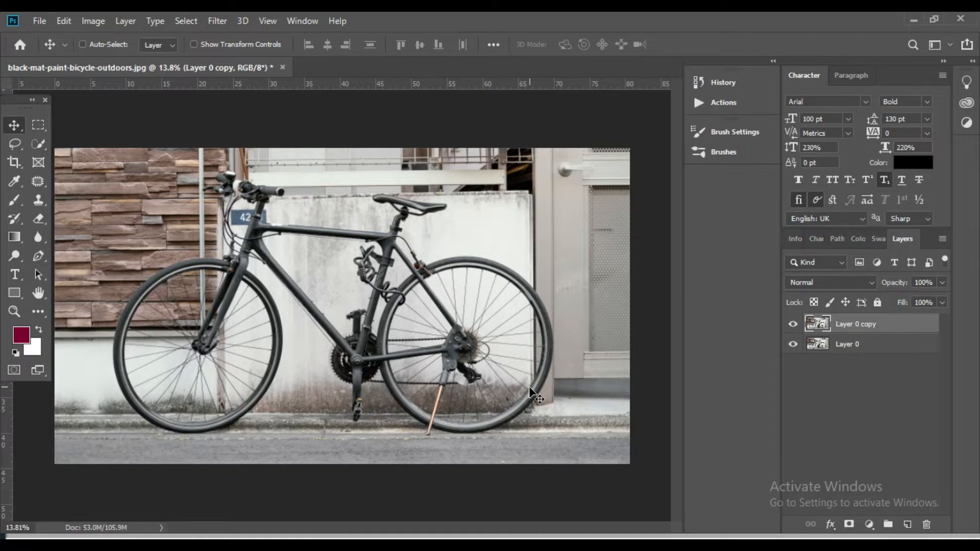
# Step: Examine the rear wheel's spokes, the kickstand and the ground under the tyre up close
pyautogui.keyDown('ctrl'); pyautogui.click(510, 400); pyautogui.keyUp('ctrl')
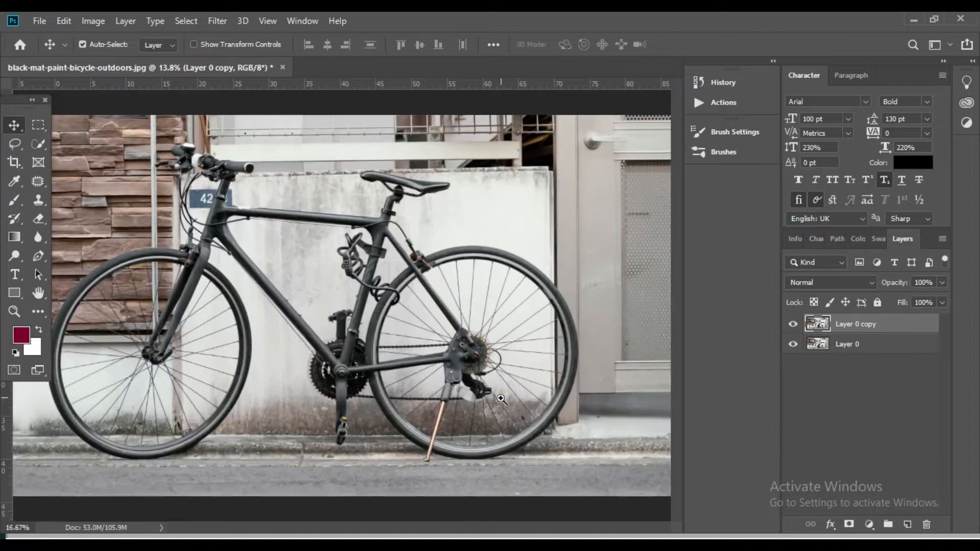
pyautogui.keyDown('ctrl'); pyautogui.click(504, 404); pyautogui.keyUp('ctrl')
pyautogui.moveTo(463, 413); pyautogui.dragTo(485, 438)
pyautogui.keyDown('ctrl'); pyautogui.click(513, 419); pyautogui.keyUp('ctrl')
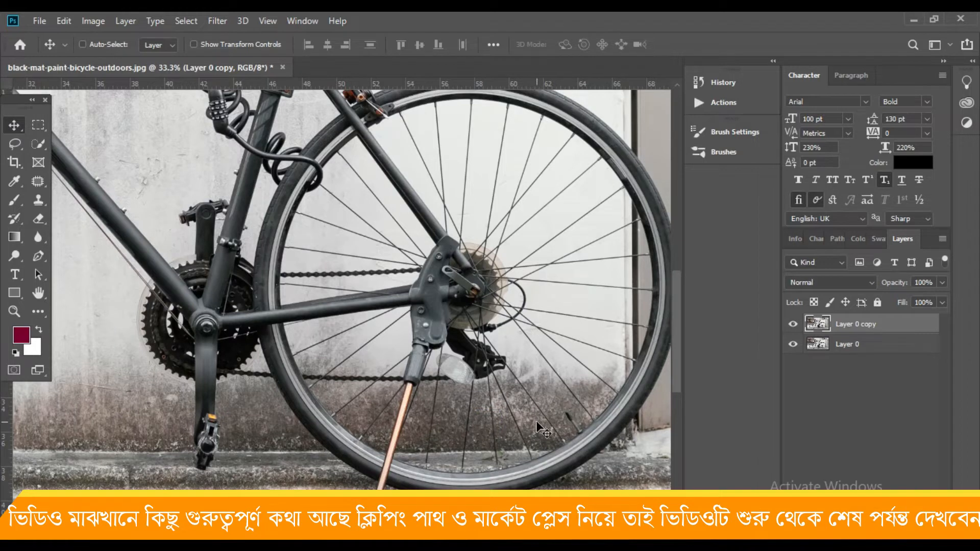
pyautogui.hscroll(3, 536, 420)
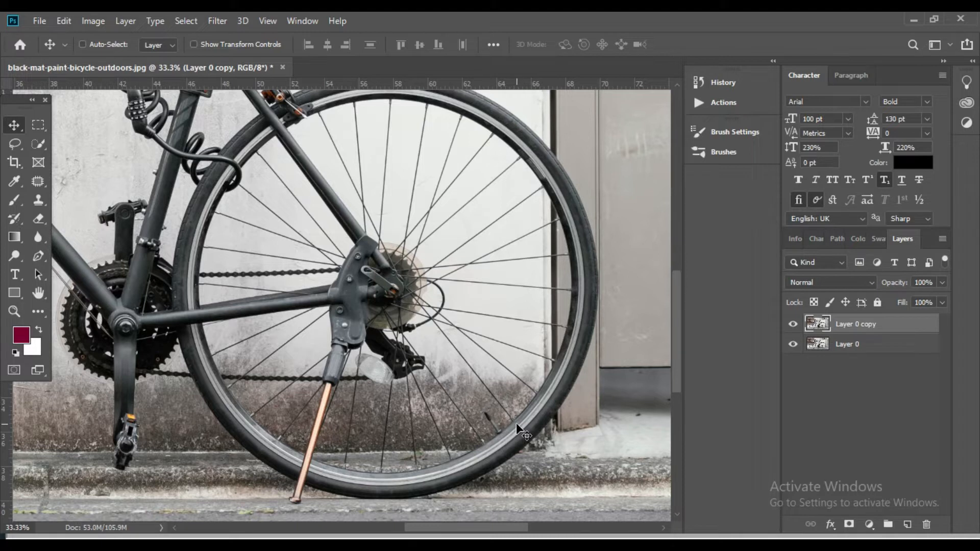
pyautogui.keyDown('ctrl'); pyautogui.click(504, 449); pyautogui.keyUp('ctrl')
pyautogui.moveTo(481, 449); pyautogui.dragTo(509, 438)
pyautogui.hotkey('ctrl', '-')
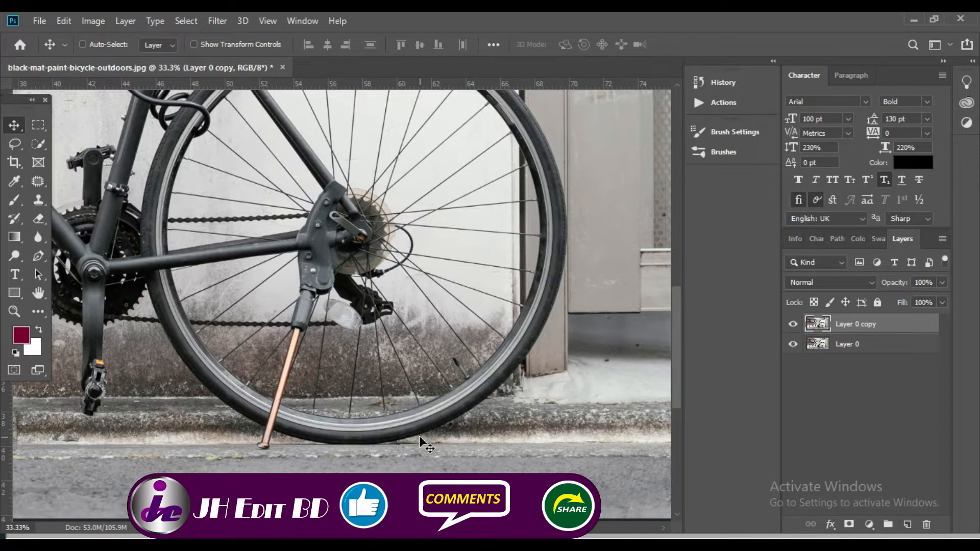
pyautogui.scroll(2, 372, 412)
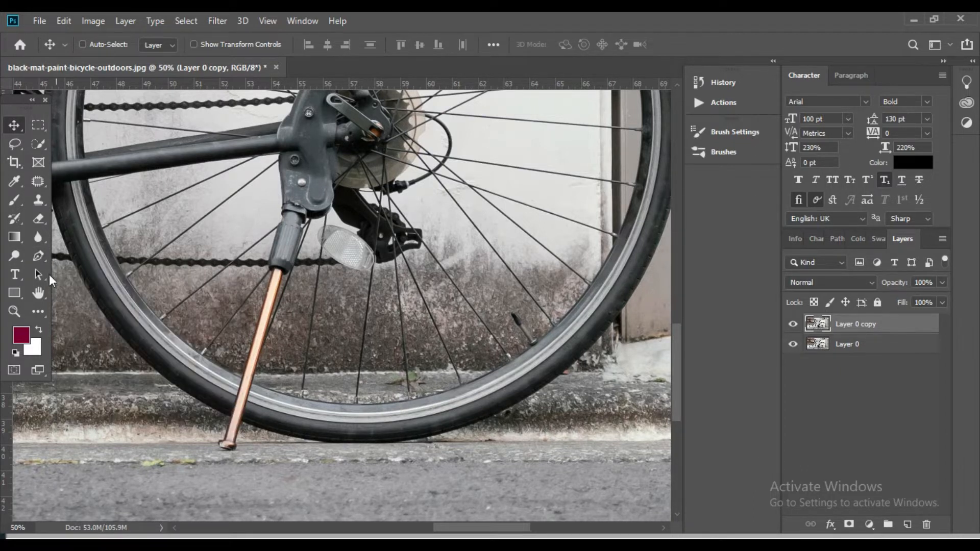
# Step: Activate the Pen tool and examine the lower edge of the rear tyre and the kickstand up close
pyautogui.click(39, 261)
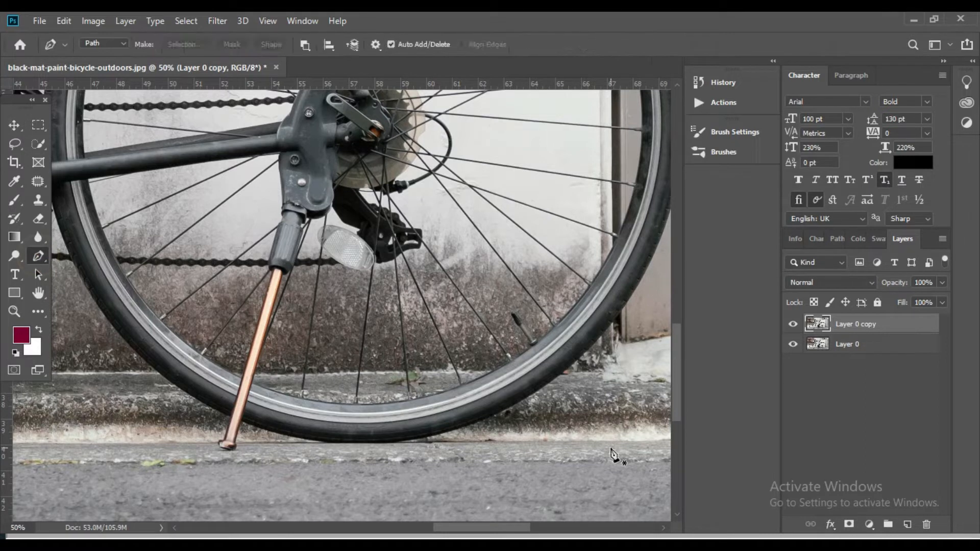
pyautogui.click(14, 126)
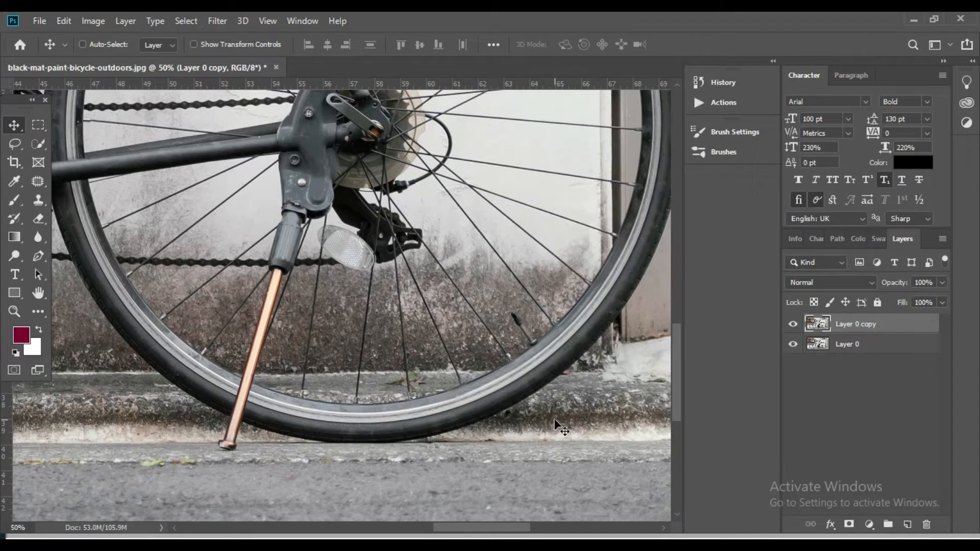
pyautogui.click(39, 255)
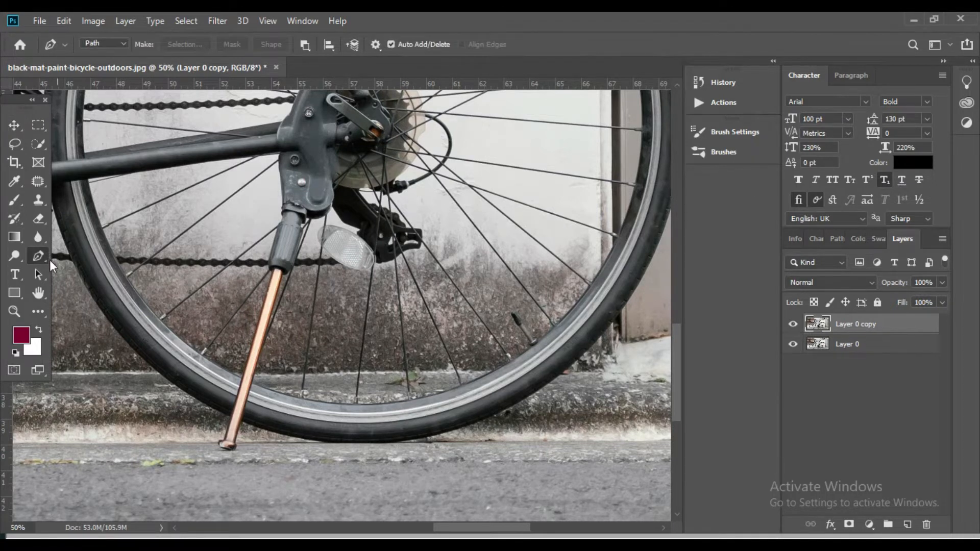
pyautogui.keyDown('ctrl'); pyautogui.click(449, 419); pyautogui.keyUp('ctrl')
pyautogui.keyDown('alt'); pyautogui.click(371, 443); pyautogui.keyUp('alt')
pyautogui.moveTo(371, 442); pyautogui.dragTo(385, 439)
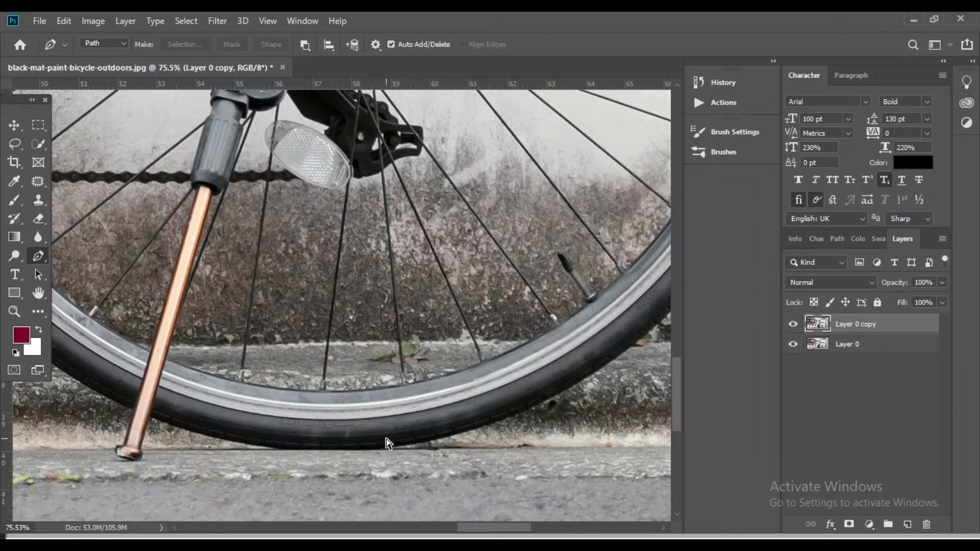
pyautogui.hotkey('ctrl', '-')
pyautogui.keyDown('ctrl'); pyautogui.click(386, 442); pyautogui.keyUp('ctrl')
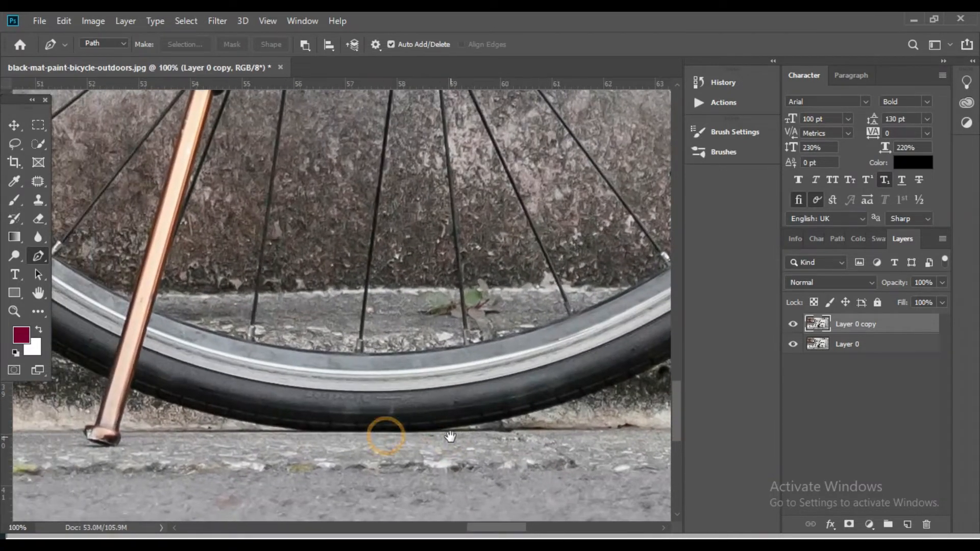
pyautogui.moveTo(332, 415); pyautogui.dragTo(375, 405)
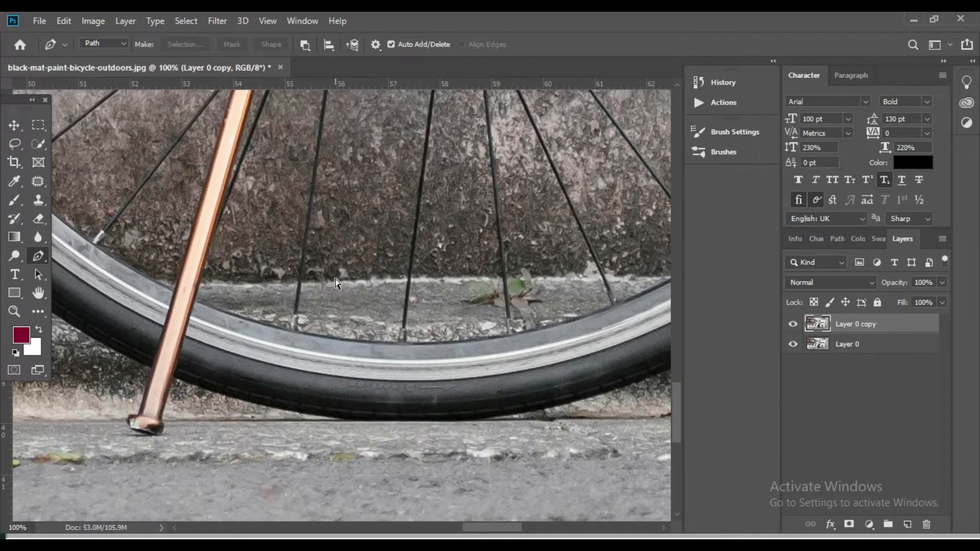
pyautogui.hotkey('ctrl', '-')
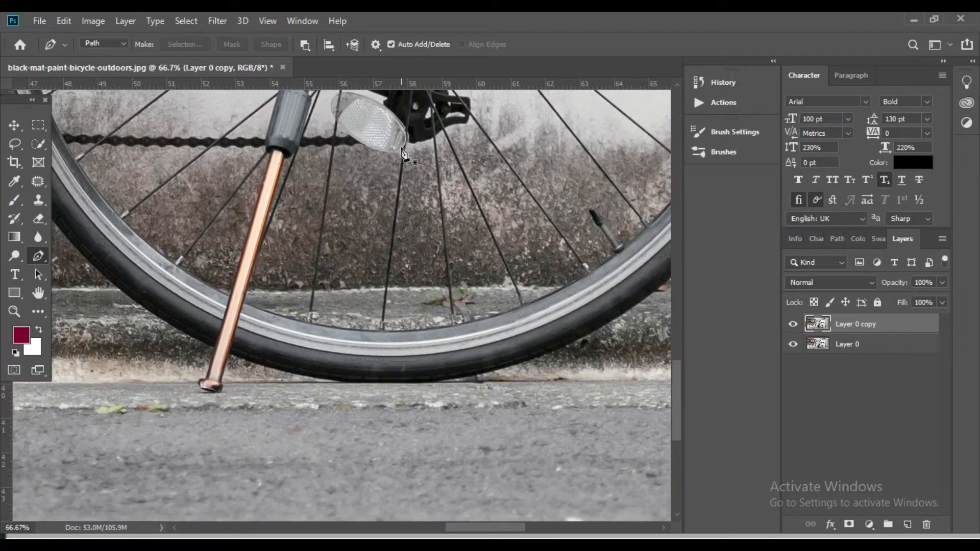
# Step: Try to select the wall between the rear wheel's spokes with the Quick Selection tool at brush size 80
pyautogui.press('w')
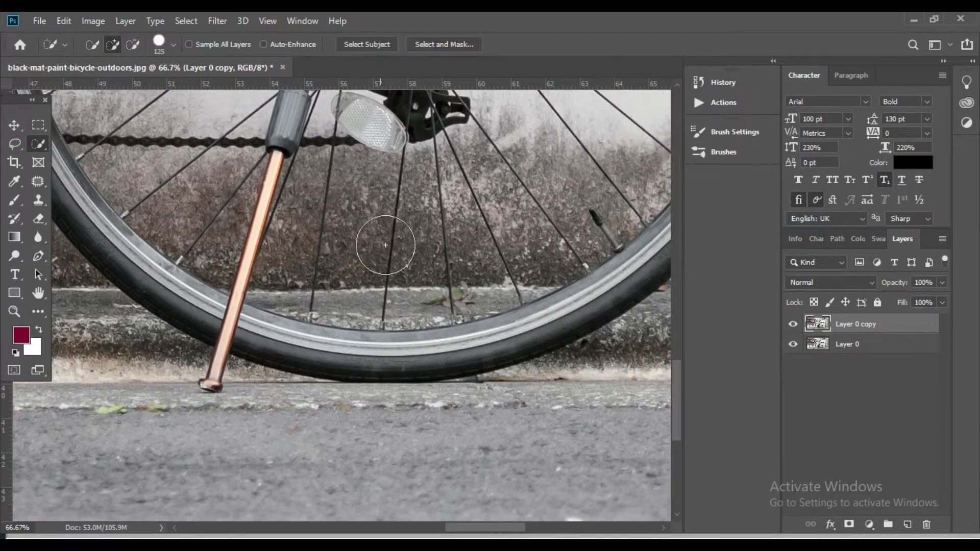
pyautogui.moveTo(355, 179)
pyautogui.mouseDown()
pyautogui.moveTo(360, 258)
pyautogui.moveTo(411, 276)
pyautogui.moveTo(408, 301)
pyautogui.mouseUp()
pyautogui.press('[')
pyautogui.press('[')
pyautogui.press('[')
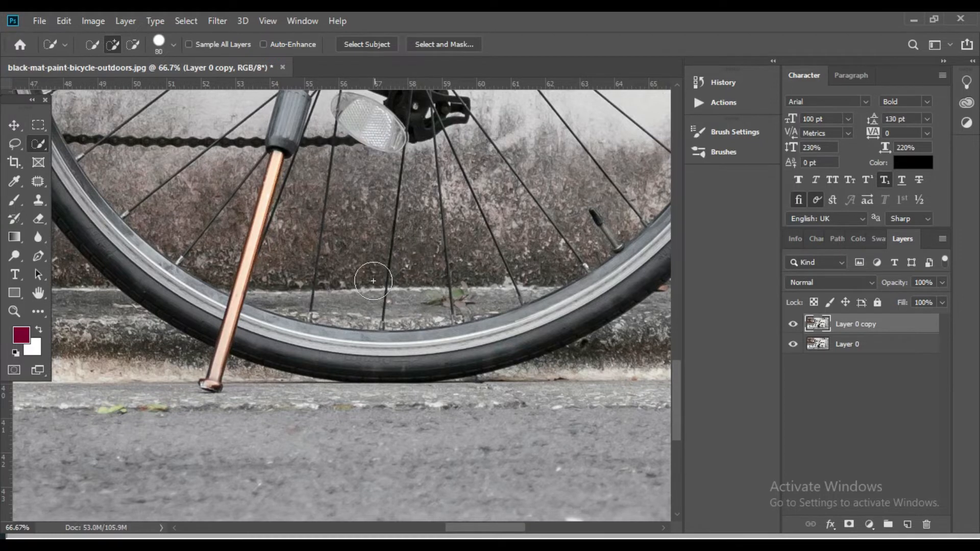
pyautogui.moveTo(363, 192)
pyautogui.mouseDown()
pyautogui.moveTo(364, 235)
pyautogui.moveTo(400, 211)
pyautogui.moveTo(441, 274)
pyautogui.mouseUp()
pyautogui.hotkey('ctrl', 'd')
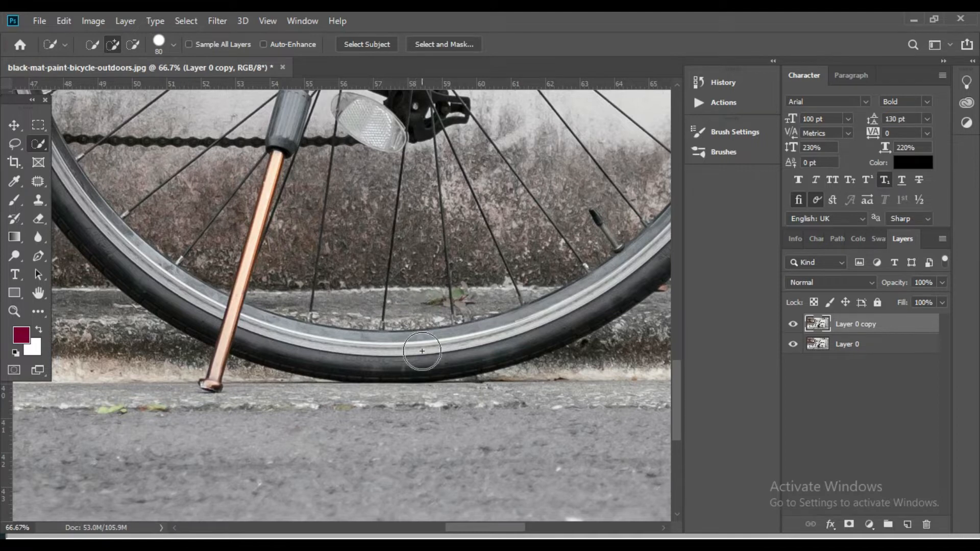
# Step: Switch back to the Pen tool in Path mode
pyautogui.press('p')
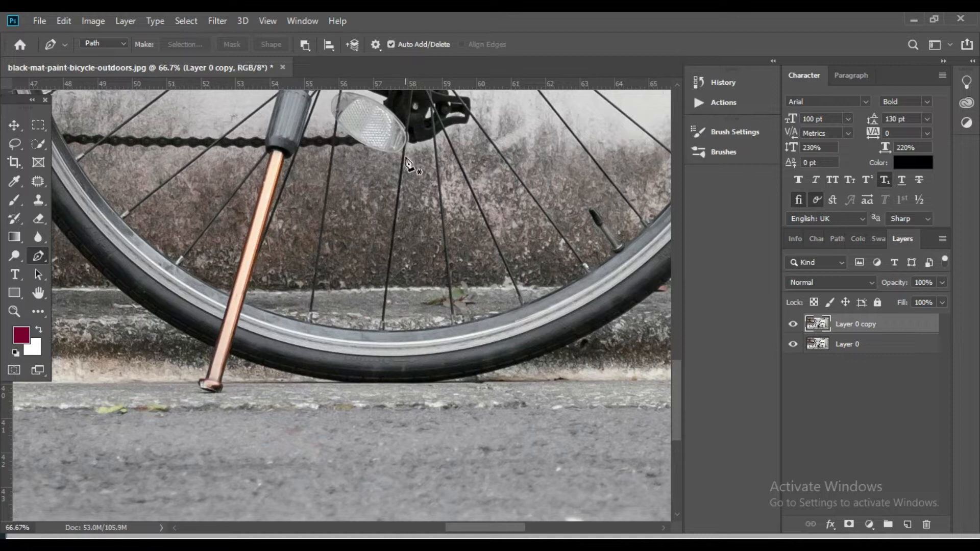
pyautogui.click(64, 22)
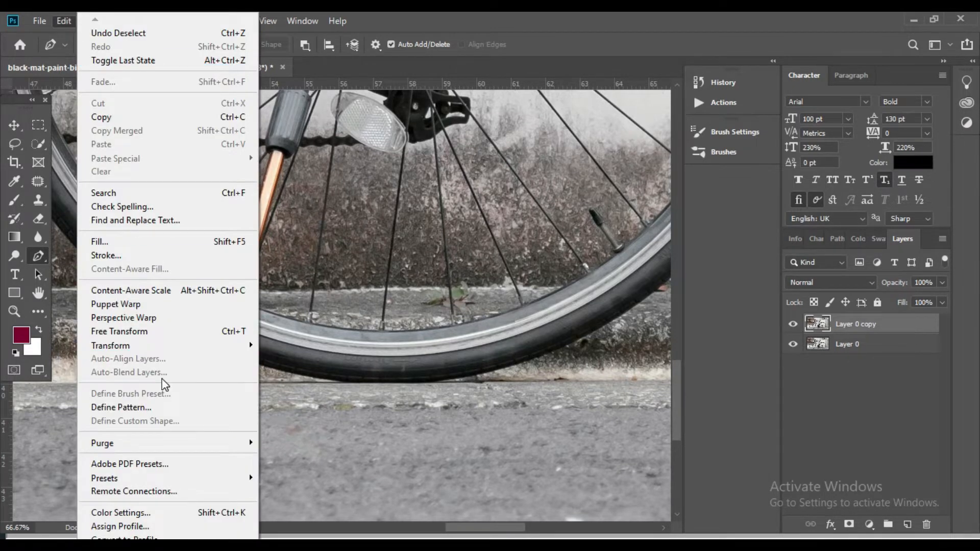
pyautogui.click(345, 380)
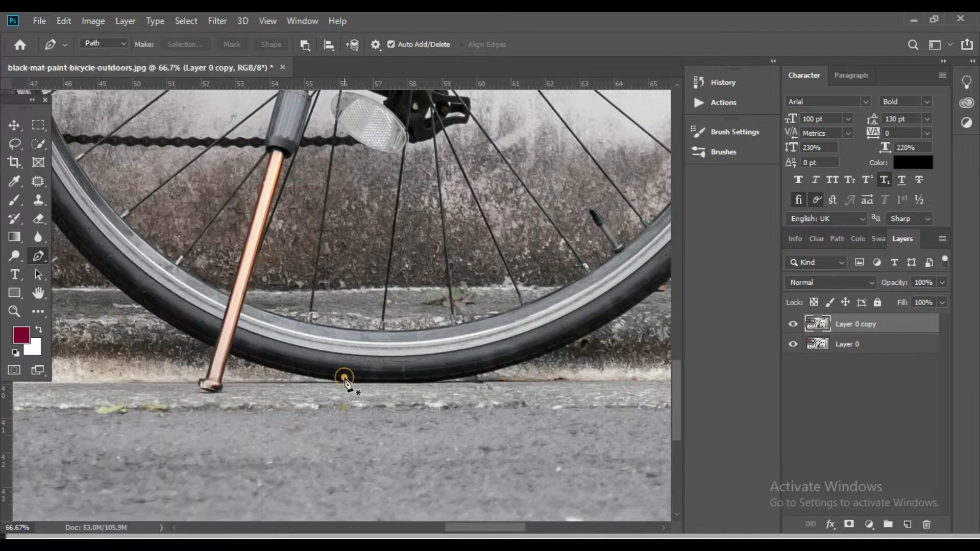
pyautogui.click(93, 21)
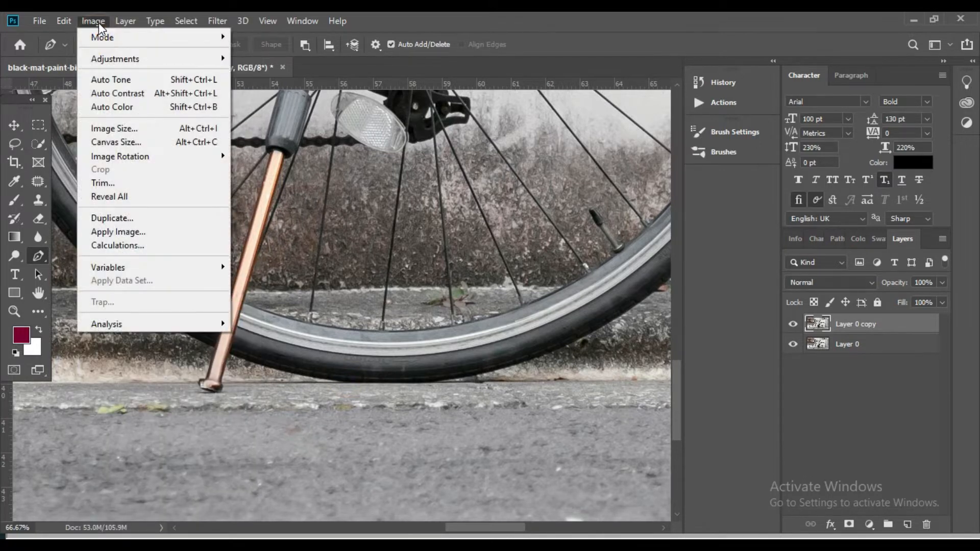
pyautogui.click(379, 280)
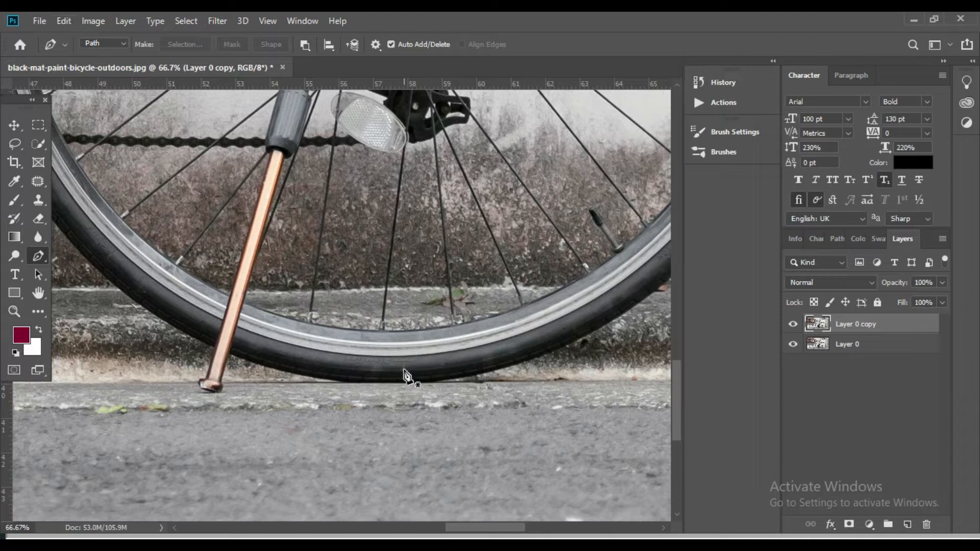
# Step: Start a path at the reflector's lower tip and trace the left edge of the spoke down to the rim
pyautogui.keyDown('ctrl'); pyautogui.click(282, 368); pyautogui.keyUp('ctrl')
pyautogui.moveTo(401, 348); pyautogui.dragTo(373, 471)
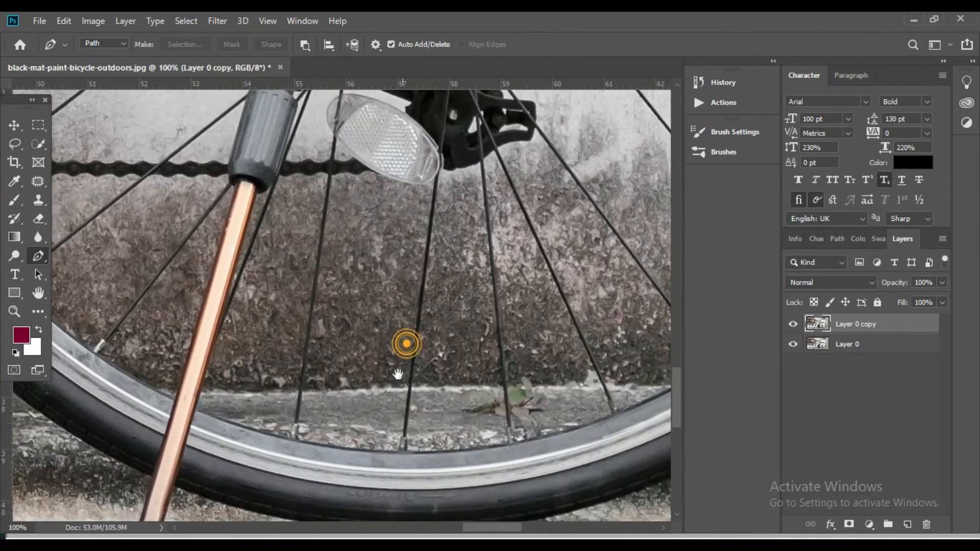
pyautogui.click(435, 176)
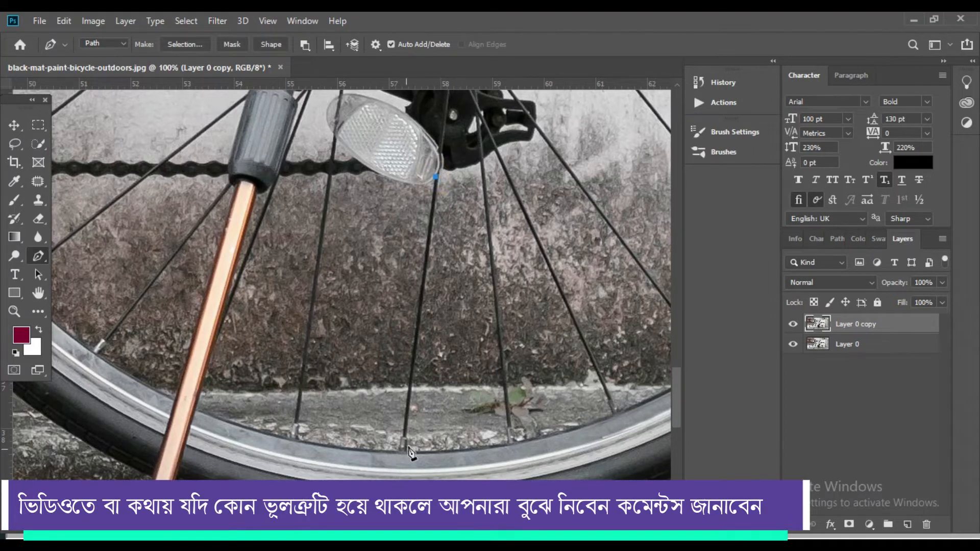
pyautogui.keyDown('ctrl'); pyautogui.click(404, 432); pyautogui.keyUp('ctrl')
pyautogui.moveTo(439, 337); pyautogui.dragTo(444, 131)
pyautogui.click(403, 282)
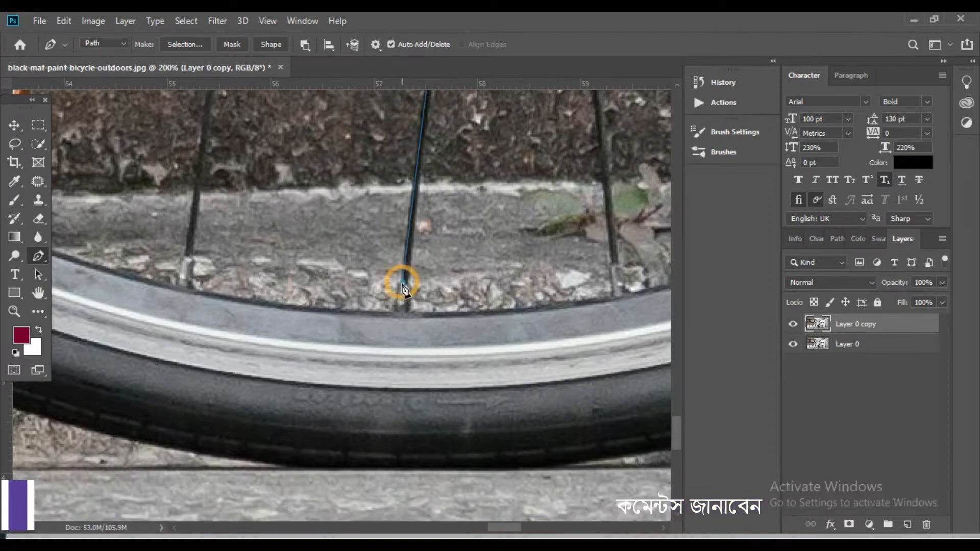
pyautogui.moveTo(440, 202); pyautogui.dragTo(442, 401)
pyautogui.moveTo(457, 271)
pyautogui.mouseDown()
pyautogui.moveTo(448, 400)
pyautogui.moveTo(453, 265)
pyautogui.mouseUp()
pyautogui.click(416, 357)
pyautogui.moveTo(452, 312); pyautogui.dragTo(452, 247)
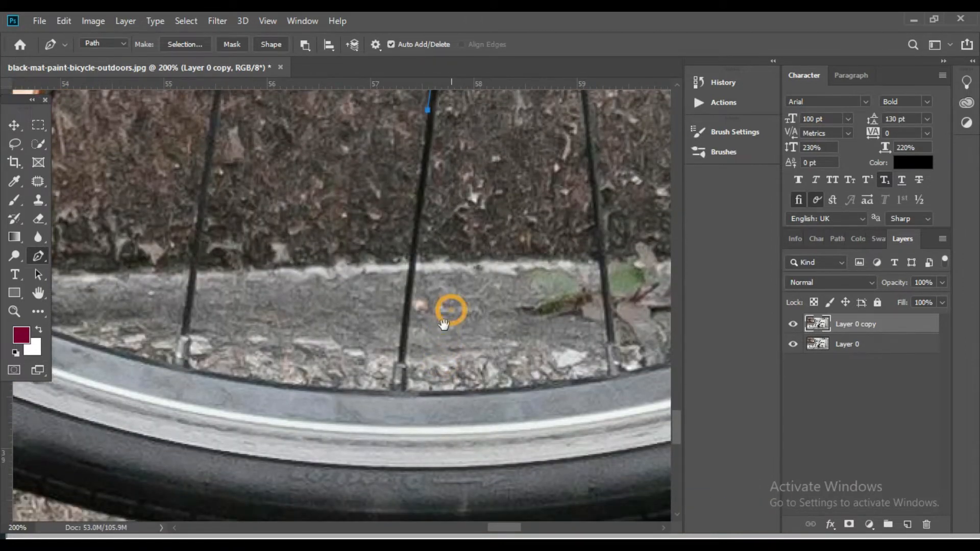
pyautogui.click(398, 360)
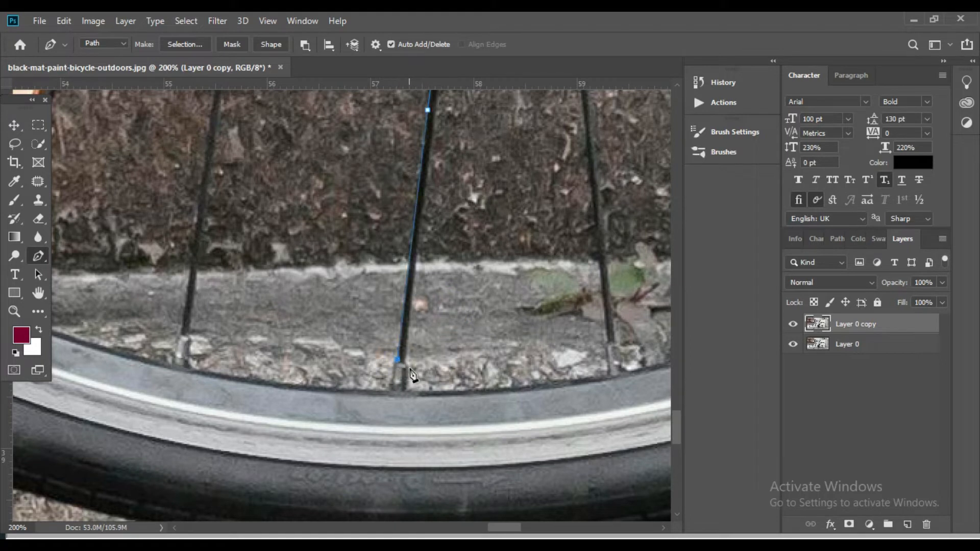
pyautogui.click(390, 392)
# Step: Continue the path along the rim's inner edge to the neighbouring spoke and up that spoke's right edge to the chain
pyautogui.moveTo(284, 376); pyautogui.dragTo(358, 410)
pyautogui.moveTo(262, 403); pyautogui.dragTo(236, 393)
pyautogui.keyDown('alt'); pyautogui.click(261, 404); pyautogui.keyUp('alt')
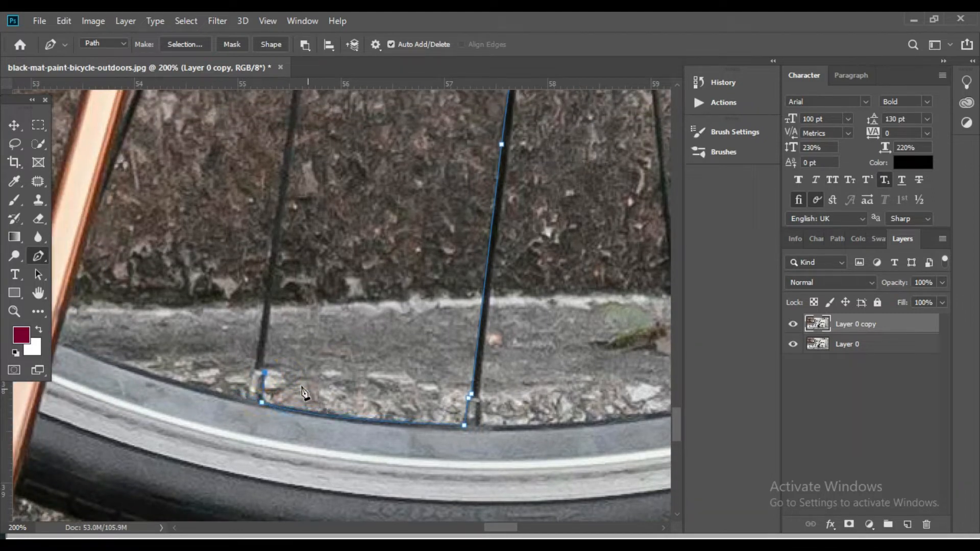
pyautogui.click(261, 370)
pyautogui.moveTo(337, 237); pyautogui.dragTo(344, 381)
pyautogui.click(306, 245)
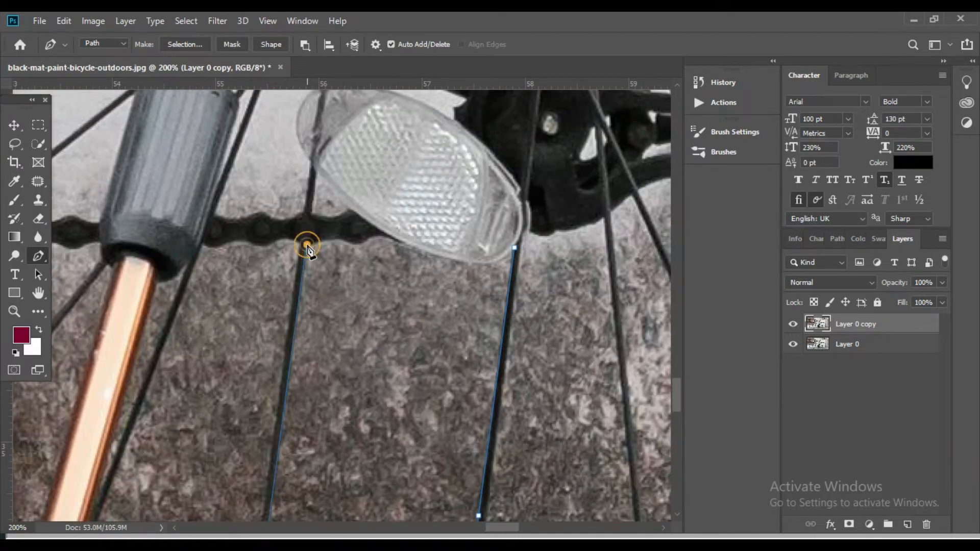
# Step: Trace the scalloped lower edge of the chain from the spoke to the reflector
pyautogui.click(325, 241)
pyautogui.click(325, 240)
pyautogui.click(336, 239)
pyautogui.click(353, 245)
pyautogui.click(360, 241)
pyautogui.click(371, 241)
pyautogui.click(365, 241)
pyautogui.click(390, 239)
pyautogui.keyDown('alt'); pyautogui.click(390, 239); pyautogui.keyUp('alt')
# Step: Follow the reflector's curved lower edge and close the path at its starting point
pyautogui.moveTo(483, 308); pyautogui.dragTo(366, 309)
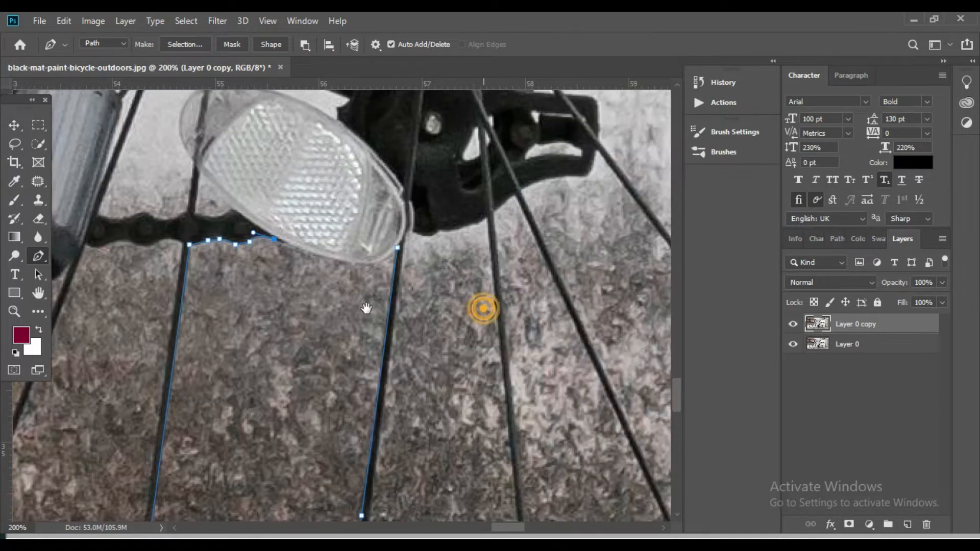
pyautogui.moveTo(354, 264); pyautogui.dragTo(412, 223)
pyautogui.keyDown('alt'); pyautogui.click(355, 264); pyautogui.keyUp('alt')
pyautogui.moveTo(416, 297); pyautogui.dragTo(419, 357)
# Step: Start a second path where the next spoke meets the derailleur and trace the derailleur's lower edge toward the reflector
pyautogui.hotkey('ctrl', '-')
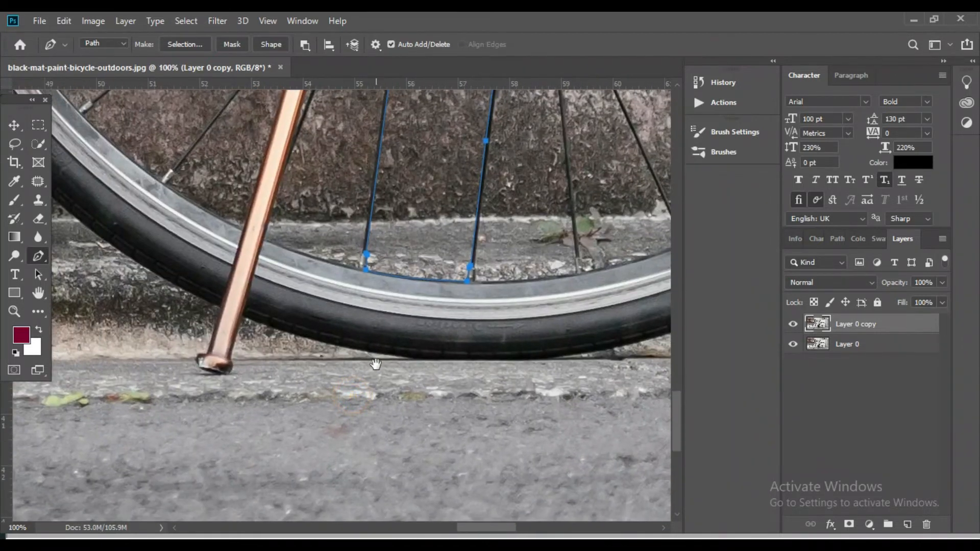
pyautogui.hotkey('ctrl', '+')
pyautogui.moveTo(418, 416); pyautogui.dragTo(399, 394)
pyautogui.scroll(10, 398, 395)
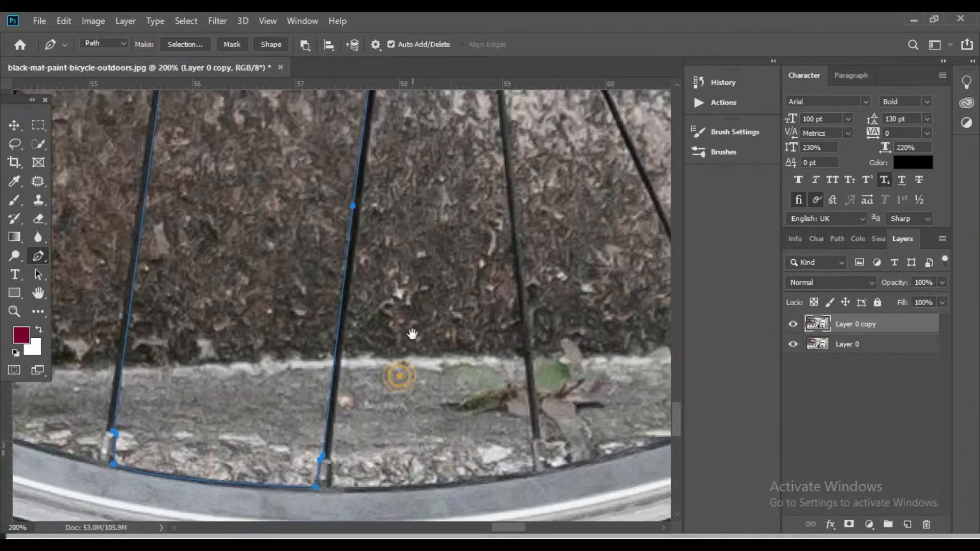
pyautogui.hotkey('ctrl', '+')
pyautogui.scroll(5, 378, 337)
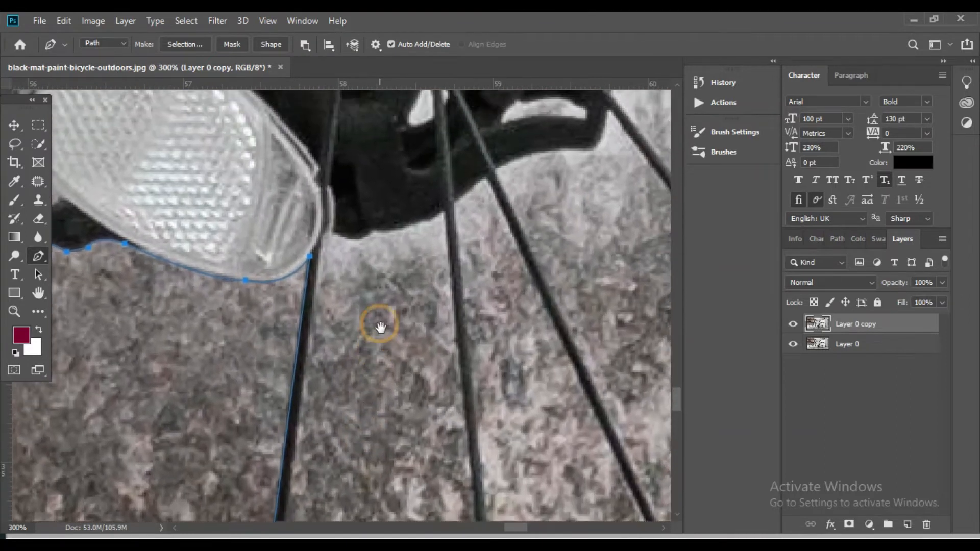
pyautogui.click(437, 253)
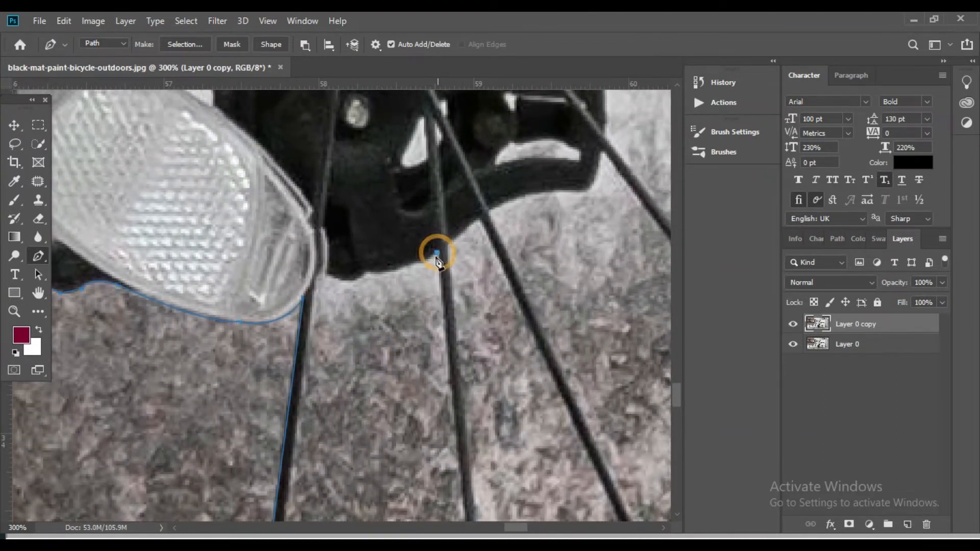
pyautogui.click(415, 263)
pyautogui.click(367, 270)
pyautogui.keyDown('alt'); pyautogui.click(368, 270); pyautogui.keyUp('alt')
pyautogui.click(361, 277)
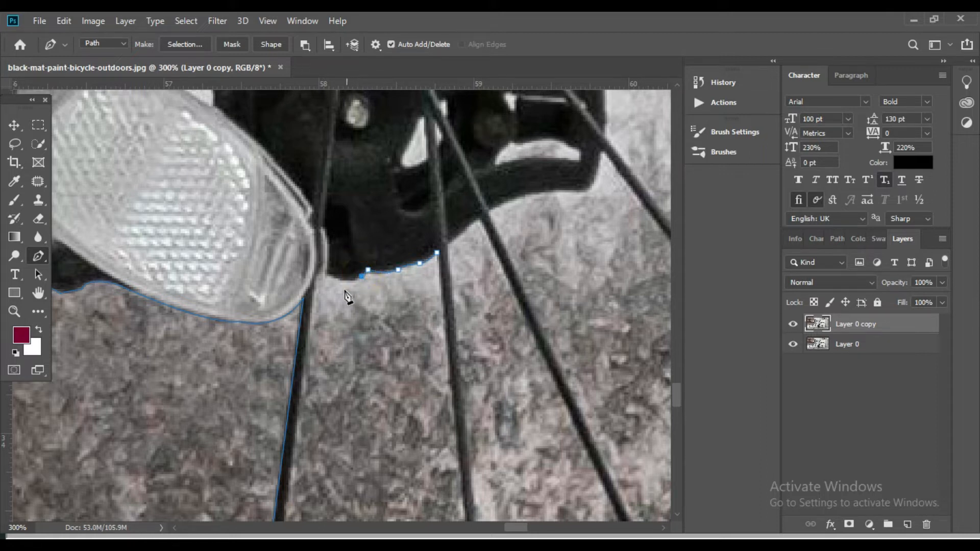
# Step: Continue the path around the derailleur's lower corner to the top of the spoke beside the reflector
pyautogui.click(317, 263)
pyautogui.moveTo(382, 270); pyautogui.dragTo(408, 197)
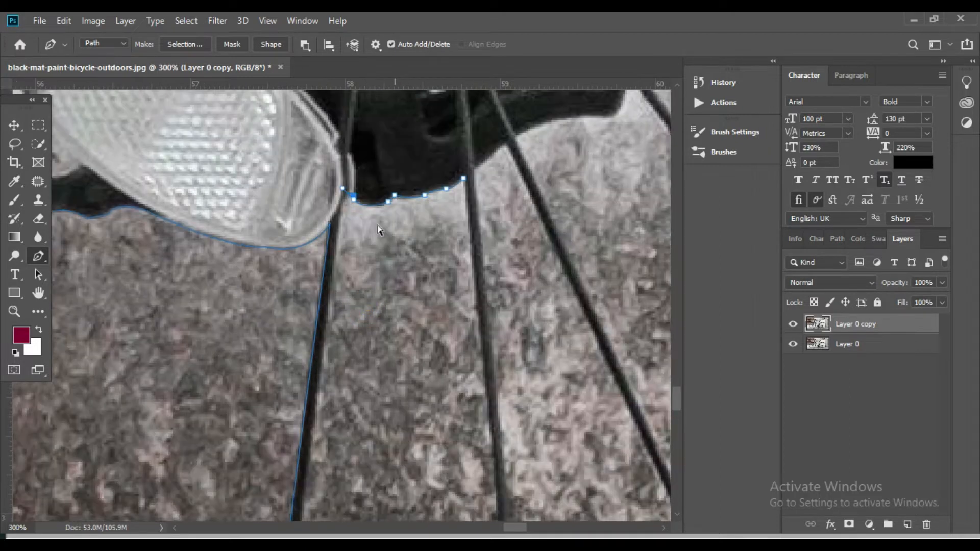
pyautogui.keyDown('alt'); pyautogui.click(355, 202); pyautogui.keyUp('alt')
pyautogui.moveTo(402, 334); pyautogui.dragTo(402, 281)
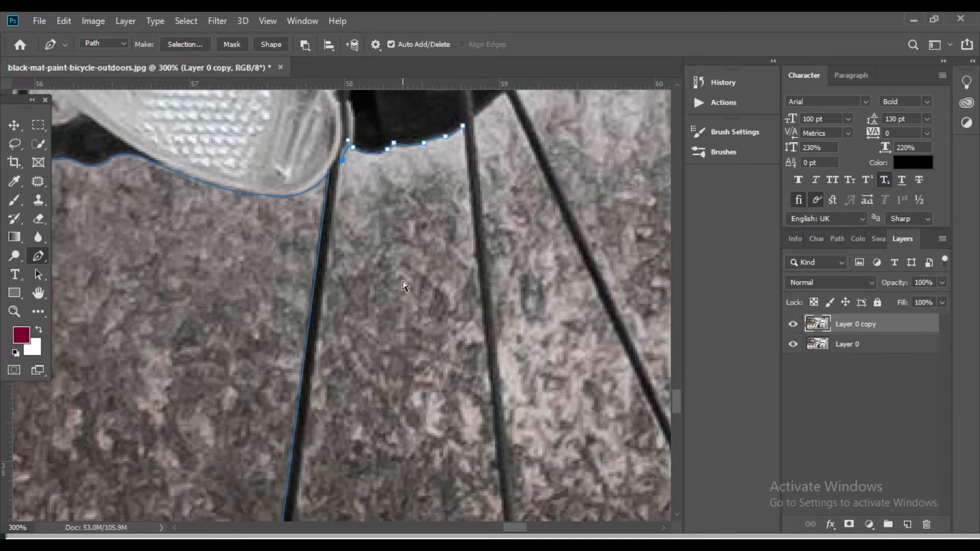
# Step: Trace the right edge of the spoke below the reflector down past its nipple to the rim
pyautogui.hotkey('ctrl', '-')
pyautogui.moveTo(350, 319); pyautogui.dragTo(372, 258)
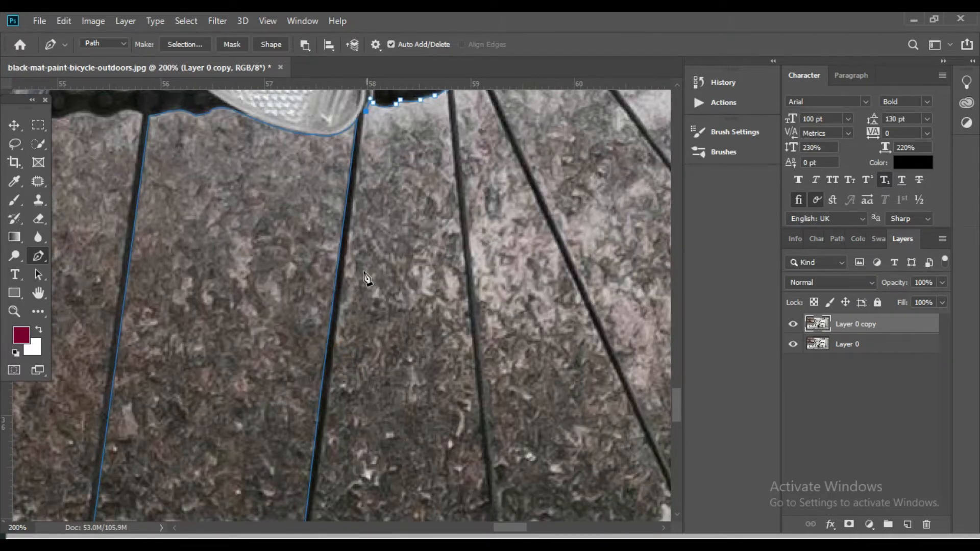
pyautogui.click(344, 280)
pyautogui.scroll(-3, 387, 354)
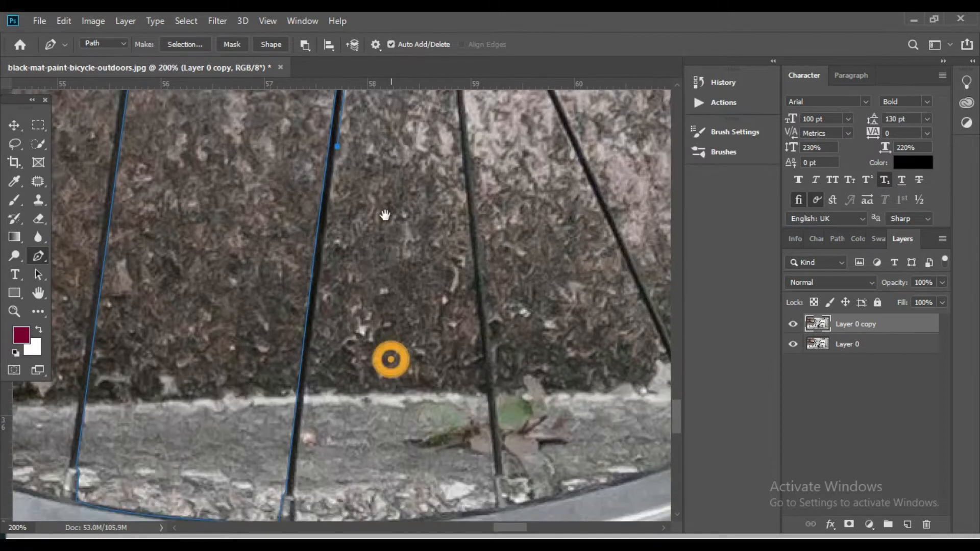
pyautogui.click(319, 293)
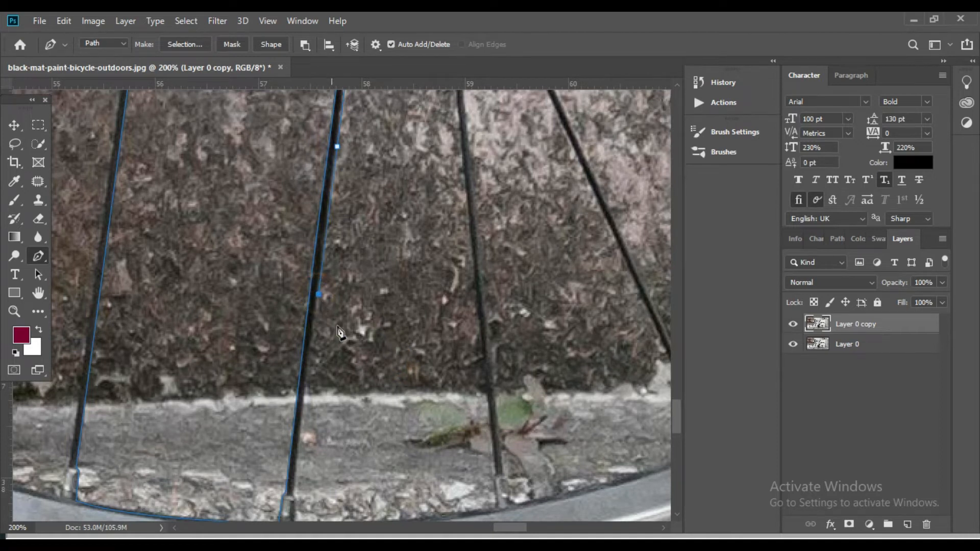
pyautogui.scroll(-2, 318, 306)
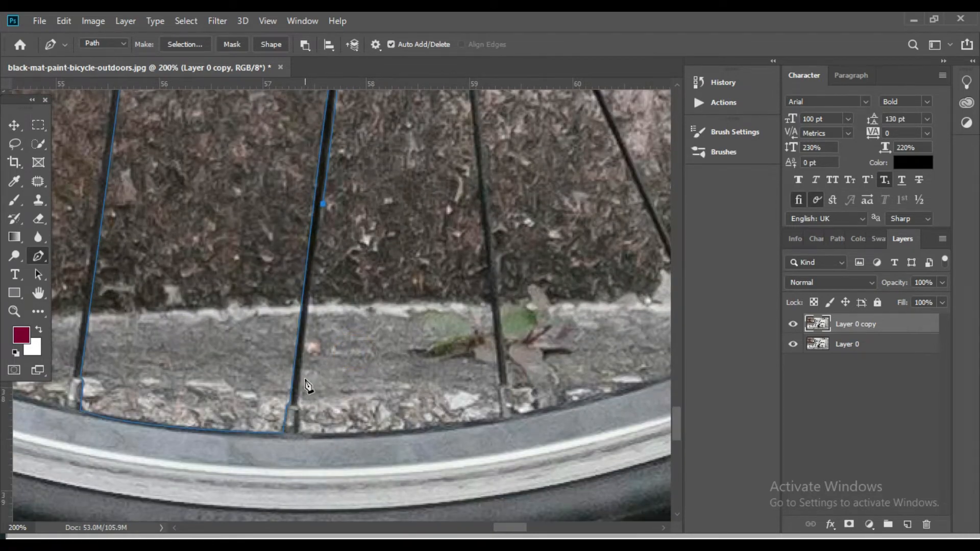
pyautogui.scroll(-3, 311, 387)
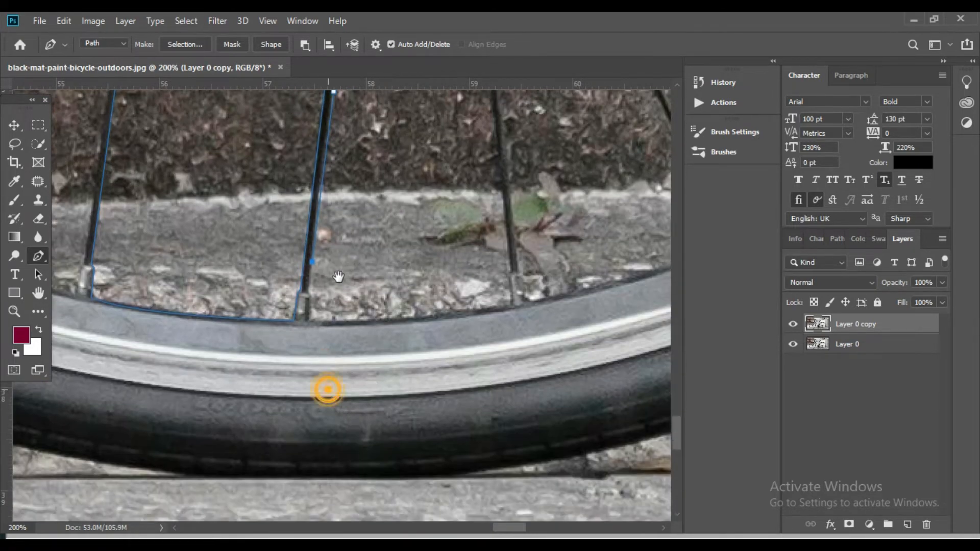
pyautogui.scroll(1, 337, 281)
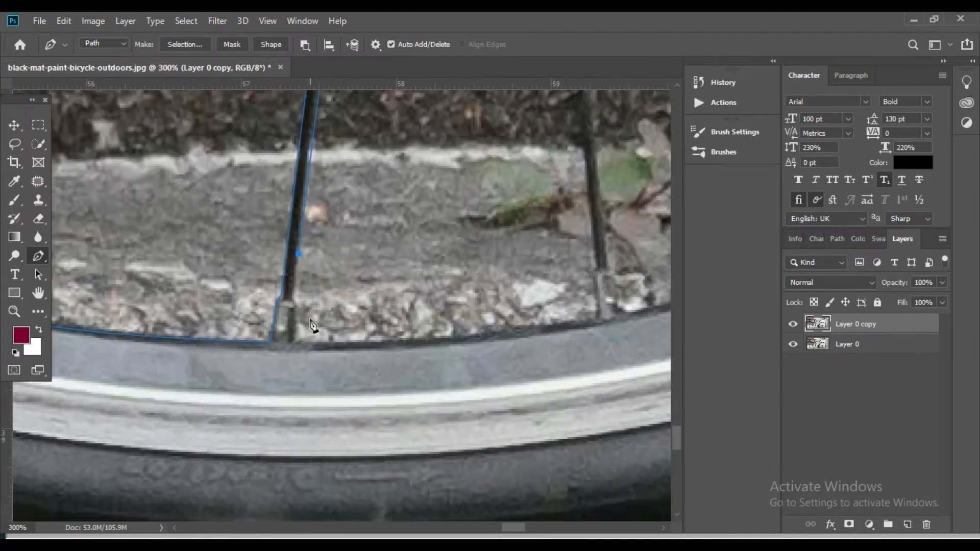
pyautogui.click(294, 298)
pyautogui.click(292, 297)
pyautogui.click(292, 343)
# Step: Add a curved segment along the rim's inner edge to the foot of the neighbouring spoke
pyautogui.hscroll(2, 382, 344)
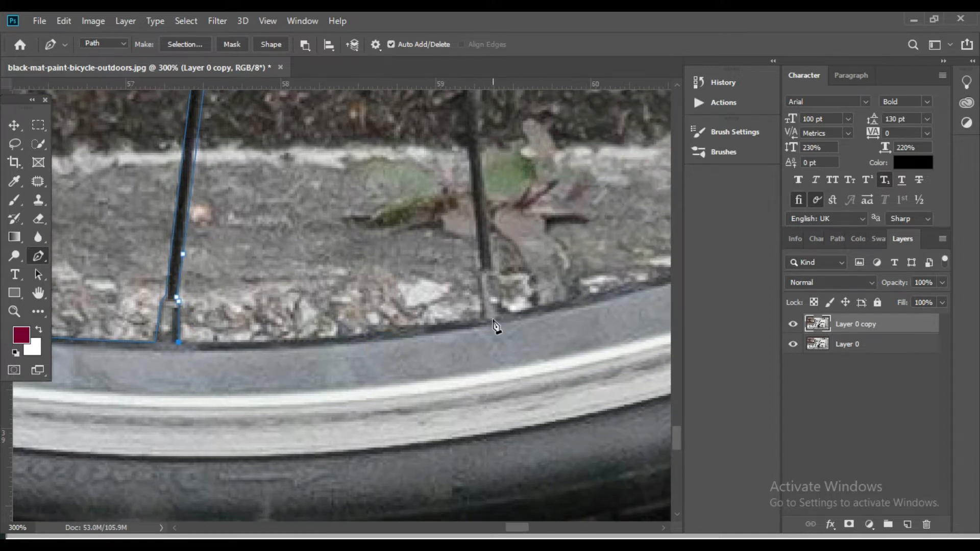
pyautogui.hotkey('ctrl', '-')
pyautogui.moveTo(442, 317); pyautogui.dragTo(502, 292)
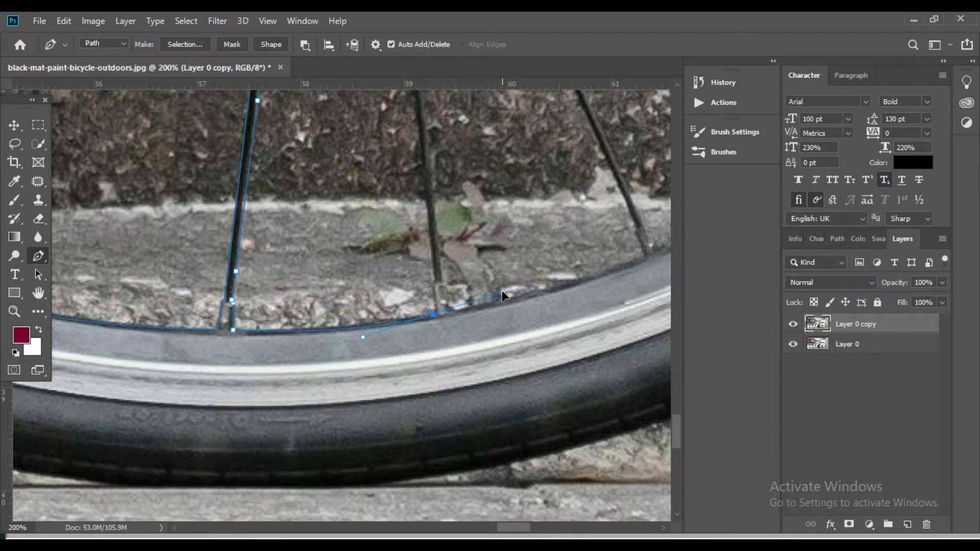
pyautogui.keyDown('alt'); pyautogui.click(432, 314); pyautogui.keyUp('alt')
# Step: Trace the neighbouring spoke's left edge from the rim up to the derailleur and close the path at its starting point
pyautogui.click(432, 286)
pyautogui.moveTo(476, 298); pyautogui.dragTo(450, 388)
pyautogui.keyDown('alt'); pyautogui.click(409, 404); pyautogui.keyUp('alt')
pyautogui.click(407, 375)
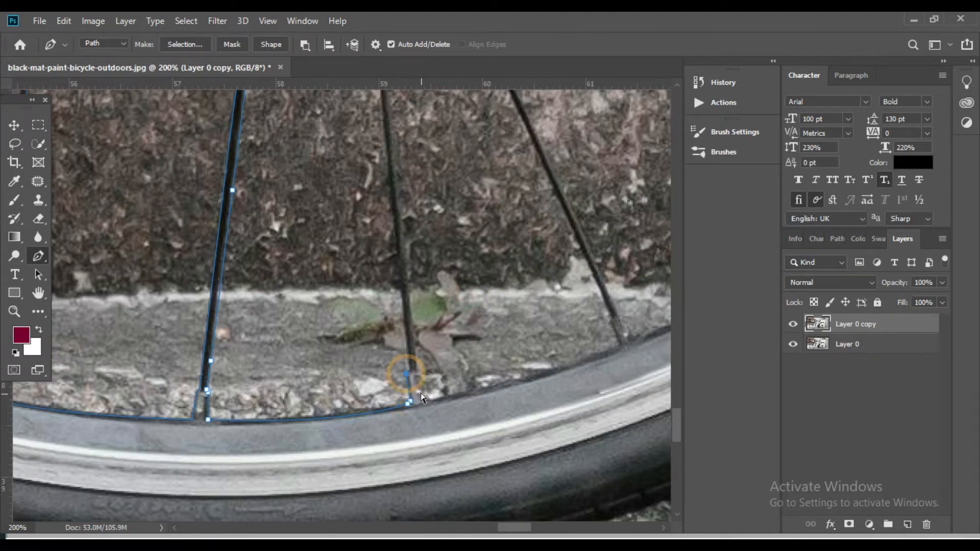
pyautogui.scroll(1, 419, 393)
pyautogui.click(403, 358)
pyautogui.moveTo(437, 293); pyautogui.dragTo(421, 484)
pyautogui.moveTo(402, 284); pyautogui.dragTo(403, 440)
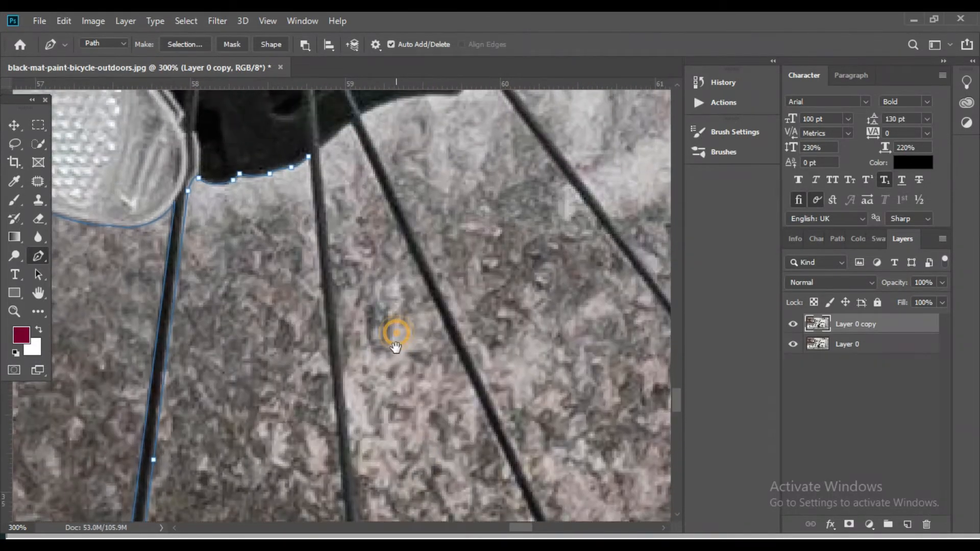
pyautogui.click(310, 155)
# Step: Start a new path where the kickstand crosses the rear tyre's outer edge and follow the kickstand's right edge down toward its foot
pyautogui.hotkey('ctrl', '0')
pyautogui.scroll(3, 499, 394)
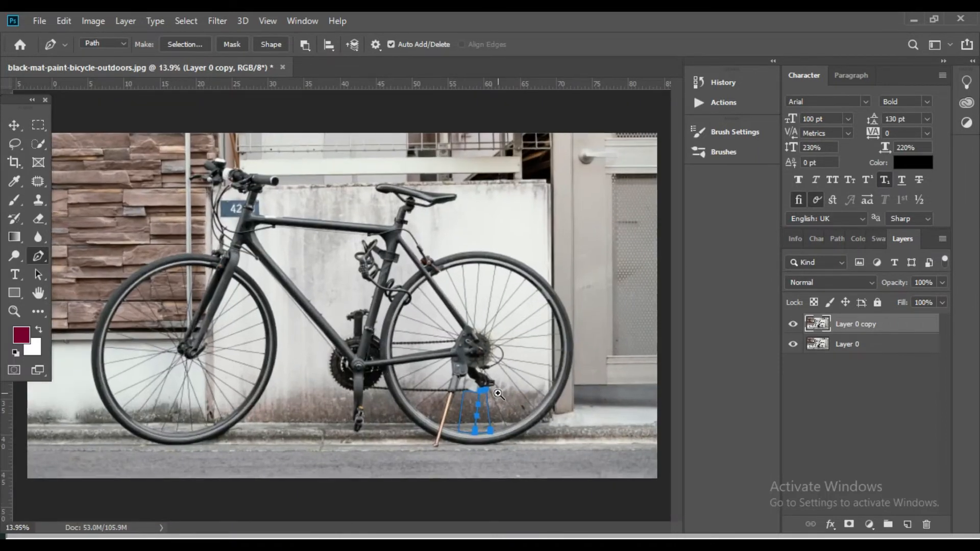
pyautogui.moveTo(498, 393); pyautogui.dragTo(498, 393)
pyautogui.moveTo(496, 445); pyautogui.dragTo(464, 350)
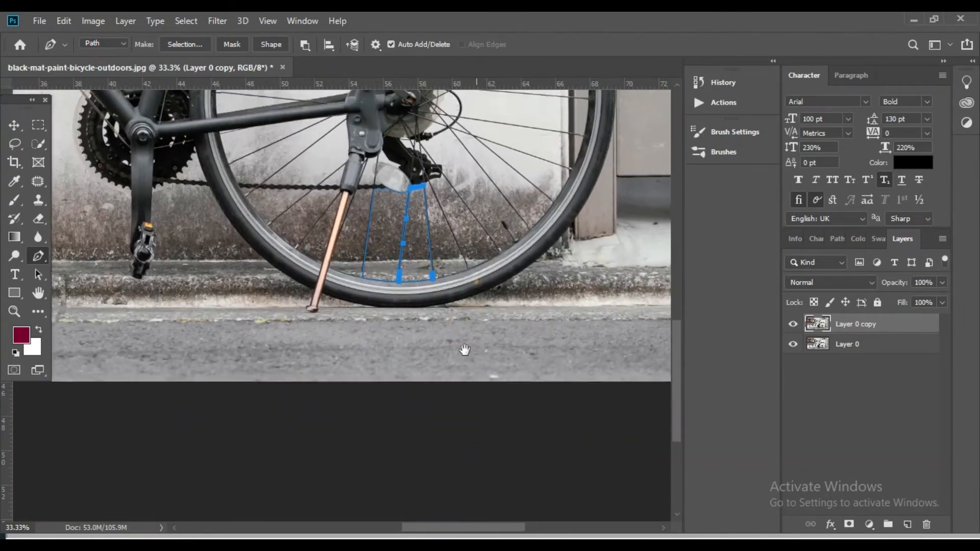
pyautogui.keyDown('ctrl'); pyautogui.click(438, 334); pyautogui.keyUp('ctrl')
pyautogui.keyDown('ctrl'); pyautogui.click(352, 297); pyautogui.keyUp('ctrl')
pyautogui.moveTo(327, 256); pyautogui.dragTo(390, 311)
pyautogui.keyDown('ctrl'); pyautogui.click(389, 311); pyautogui.keyUp('ctrl')
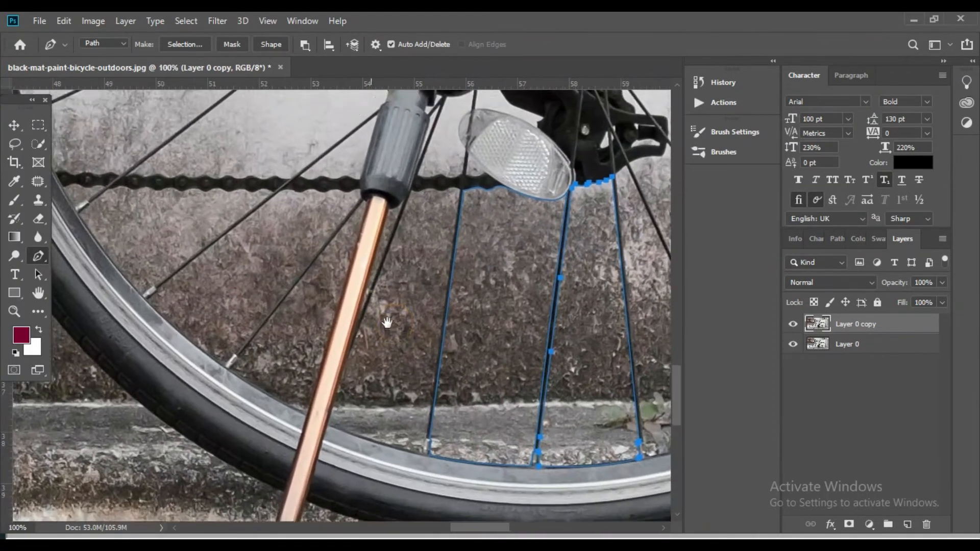
pyautogui.moveTo(399, 444); pyautogui.dragTo(399, 325)
pyautogui.keyDown('ctrl'); pyautogui.click(399, 325); pyautogui.keyUp('ctrl')
pyautogui.click(203, 210)
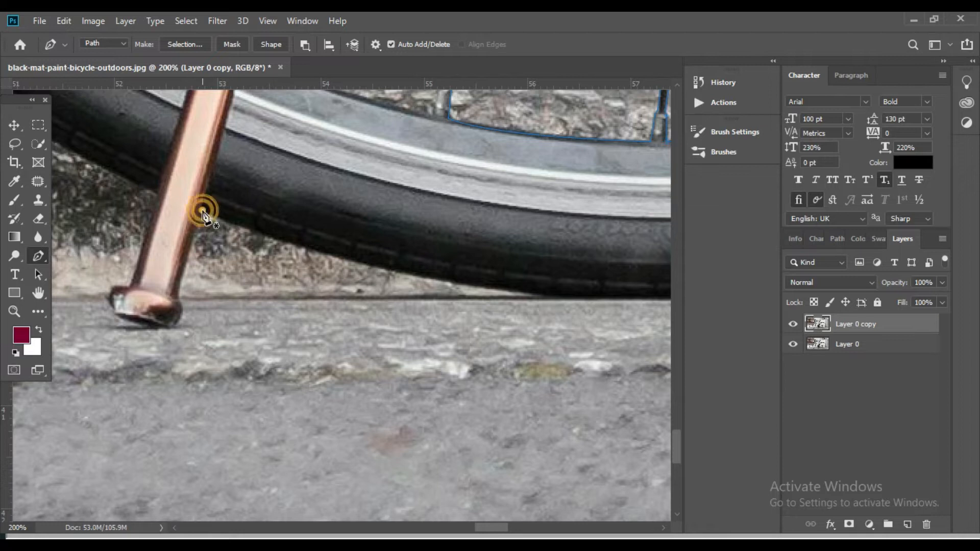
pyautogui.click(176, 279)
# Step: Trace the path around the right side and underside of the kickstand's foot
pyautogui.click(179, 295)
pyautogui.click(181, 301)
pyautogui.moveTo(171, 327); pyautogui.dragTo(155, 335)
pyautogui.keyDown('alt'); pyautogui.click(171, 327); pyautogui.keyUp('alt')
pyautogui.moveTo(208, 355); pyautogui.dragTo(294, 365)
pyautogui.moveTo(210, 330); pyautogui.dragTo(197, 322)
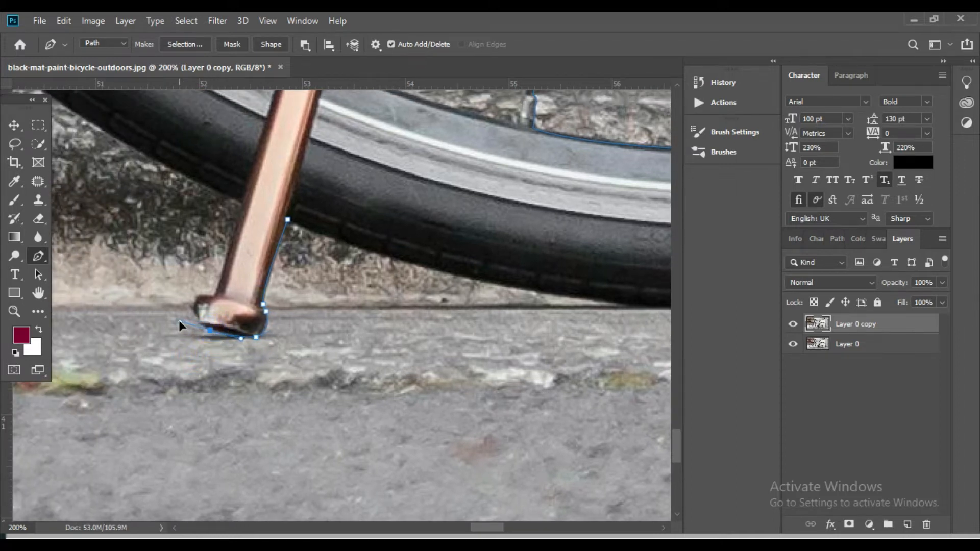
pyautogui.keyDown('alt'); pyautogui.click(210, 331); pyautogui.keyUp('alt')
# Step: Run the path from the kickstand's foot down to the image's bottom edge and along it past the rear wheel
pyautogui.hotkey('ctrl', '0')
pyautogui.keyDown('ctrl'); pyautogui.click(479, 437); pyautogui.keyUp('ctrl')
pyautogui.moveTo(461, 482); pyautogui.dragTo(480, 310)
pyautogui.keyDown('ctrl'); pyautogui.click(479, 310); pyautogui.keyUp('ctrl')
pyautogui.moveTo(437, 228); pyautogui.dragTo(426, 317)
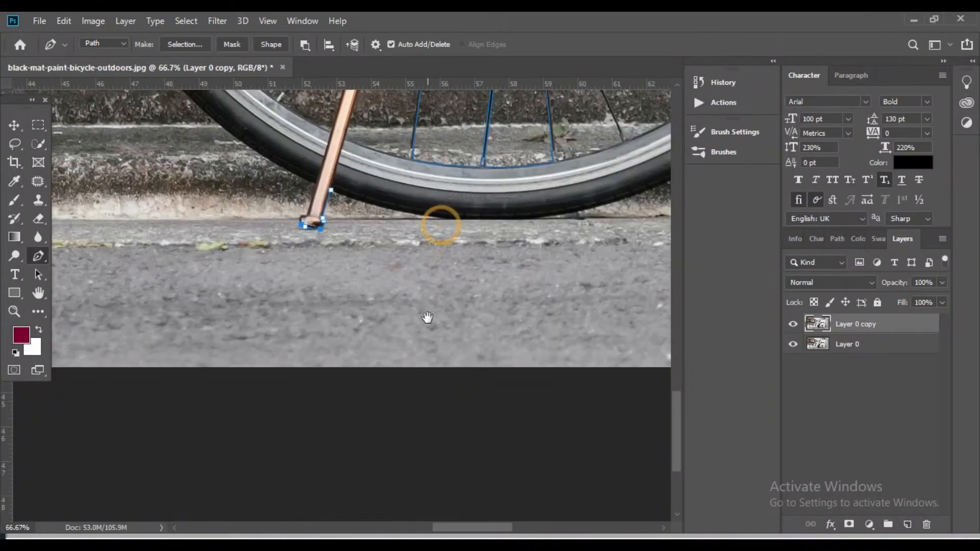
pyautogui.click(260, 368)
pyautogui.moveTo(535, 337); pyautogui.dragTo(296, 365)
pyautogui.click(523, 396)
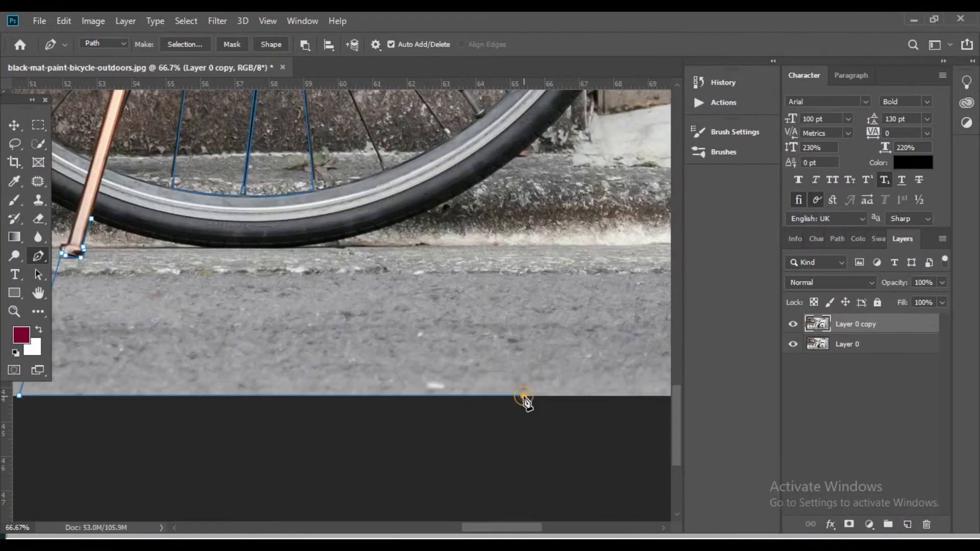
# Step: Bring the path up from the image's bottom edge to the rear tyre's outer edge beside the orange leaf
pyautogui.moveTo(546, 248); pyautogui.dragTo(499, 352)
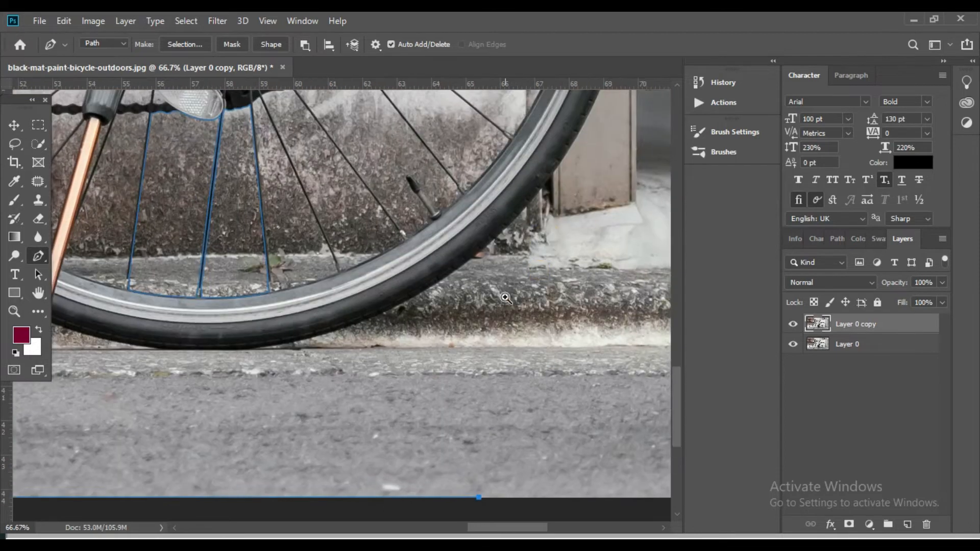
pyautogui.keyDown('ctrl'); pyautogui.click(499, 298); pyautogui.keyUp('ctrl')
pyautogui.click(458, 240)
pyautogui.keyDown('ctrl'); pyautogui.click(475, 290); pyautogui.keyUp('ctrl')
pyautogui.keyDown('ctrl'); pyautogui.click(475, 290); pyautogui.keyUp('ctrl')
pyautogui.moveTo(445, 274); pyautogui.dragTo(509, 351)
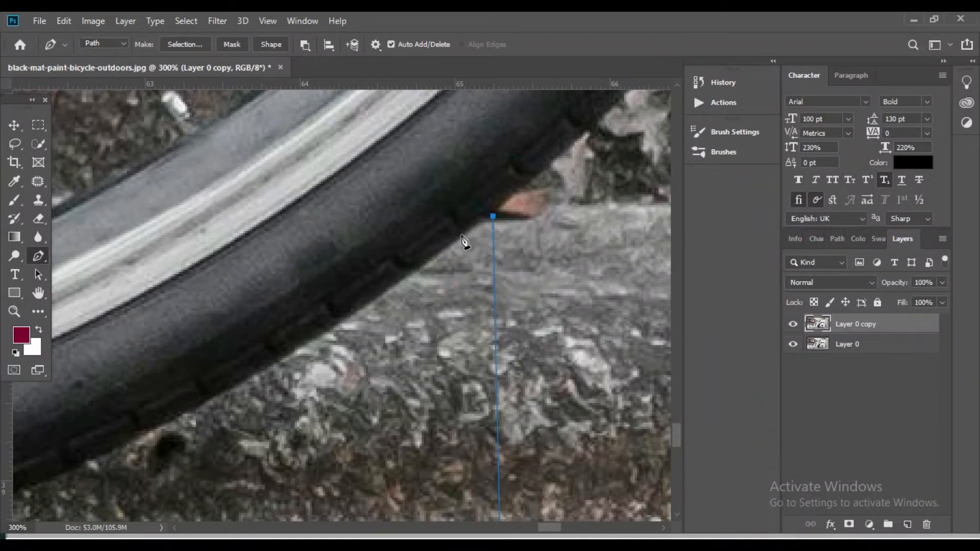
pyautogui.click(488, 218)
pyautogui.click(480, 223)
pyautogui.click(482, 221)
# Step: Trace the rear tyre's lower-right outer edge with curved segments down toward the pavement
pyautogui.moveTo(393, 285); pyautogui.dragTo(346, 317)
pyautogui.keyDown('alt'); pyautogui.click(394, 285); pyautogui.keyUp('alt')
pyautogui.moveTo(416, 346); pyautogui.dragTo(541, 251)
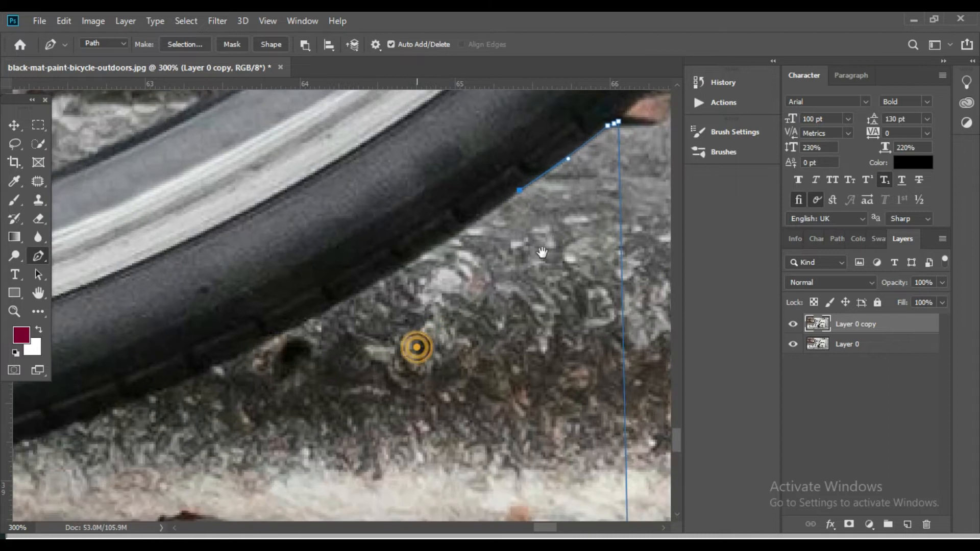
pyautogui.moveTo(327, 309); pyautogui.dragTo(225, 364)
pyautogui.keyDown('alt'); pyautogui.click(328, 309); pyautogui.keyUp('alt')
pyautogui.hotkey('ctrl', '-')
pyautogui.moveTo(384, 315); pyautogui.dragTo(566, 214)
pyautogui.moveTo(449, 276); pyautogui.dragTo(452, 325)
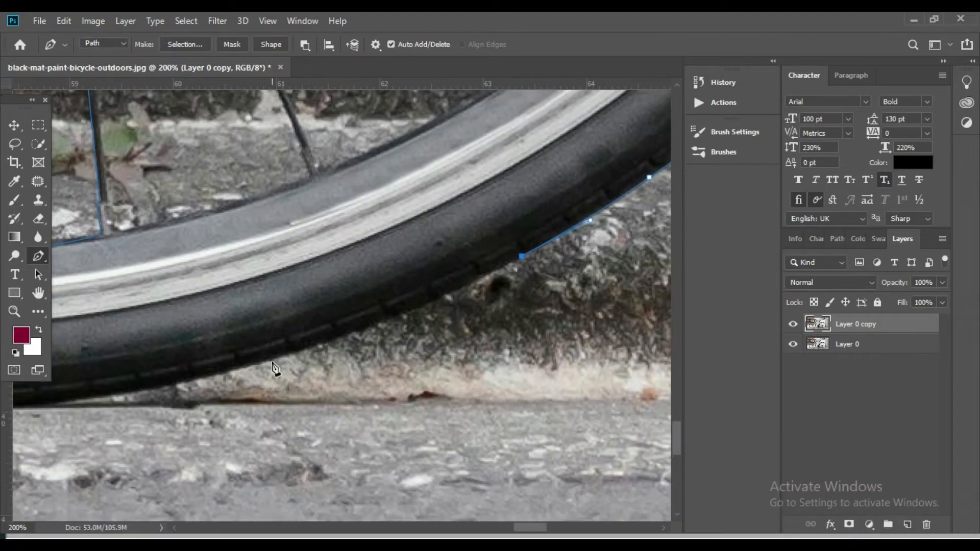
pyautogui.moveTo(265, 361); pyautogui.dragTo(104, 409)
pyautogui.keyDown('alt'); pyautogui.click(266, 360); pyautogui.keyUp('alt')
# Step: Continue the path under the rear tyre to the kickstand and close it at its starting point
pyautogui.moveTo(311, 379); pyautogui.dragTo(473, 411)
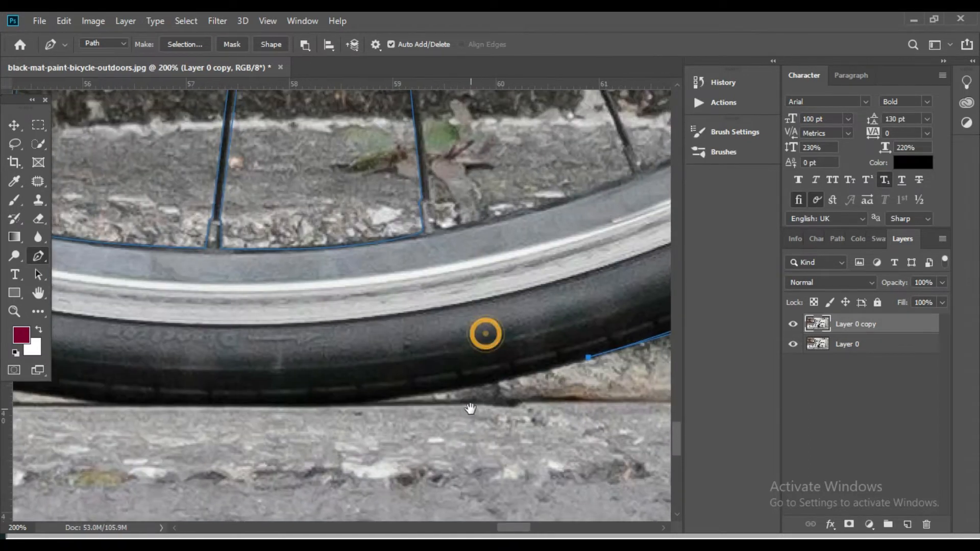
pyautogui.moveTo(261, 405); pyautogui.dragTo(28, 416)
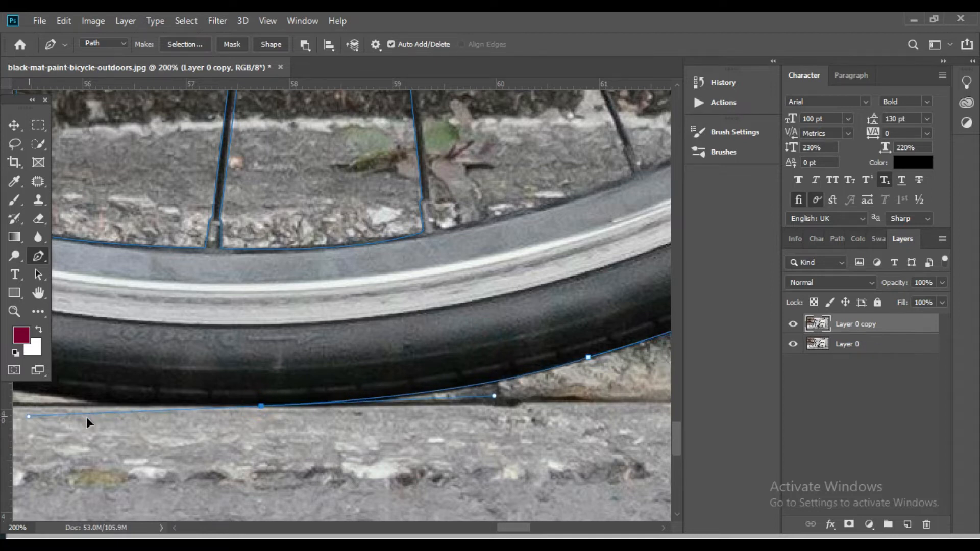
pyautogui.keyDown('alt'); pyautogui.click(260, 406); pyautogui.keyUp('alt')
pyautogui.moveTo(265, 394); pyautogui.dragTo(601, 413)
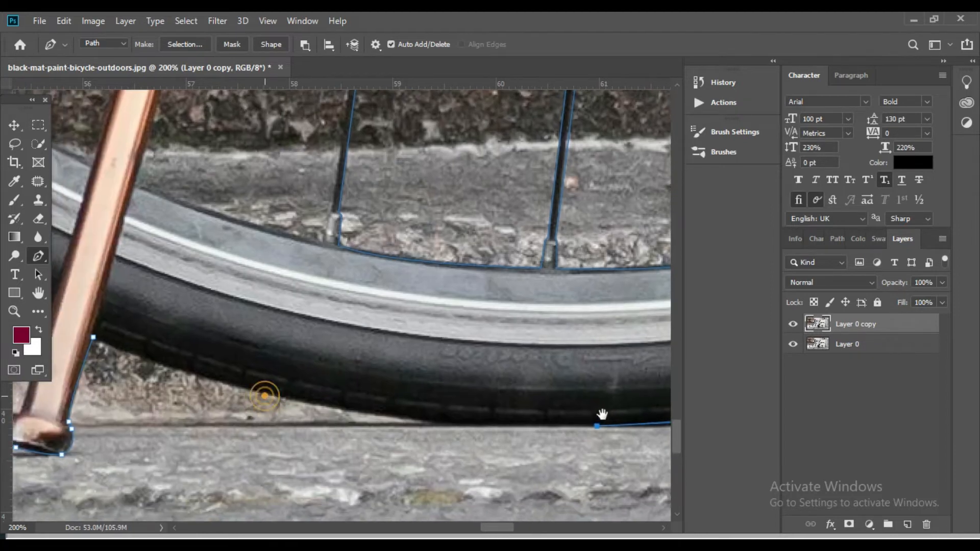
pyautogui.moveTo(353, 412); pyautogui.dragTo(209, 387)
pyautogui.keyDown('alt'); pyautogui.click(353, 412); pyautogui.keyUp('alt')
pyautogui.moveTo(378, 374); pyautogui.dragTo(392, 401)
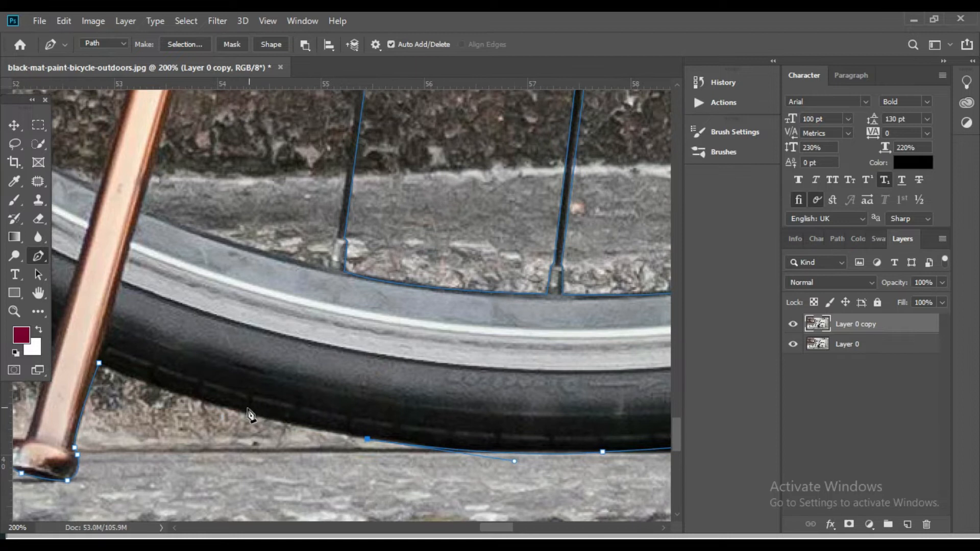
pyautogui.click(221, 406)
pyautogui.keyDown('alt'); pyautogui.click(222, 406); pyautogui.keyUp('alt')
pyautogui.moveTo(100, 364); pyautogui.dragTo(67, 354)
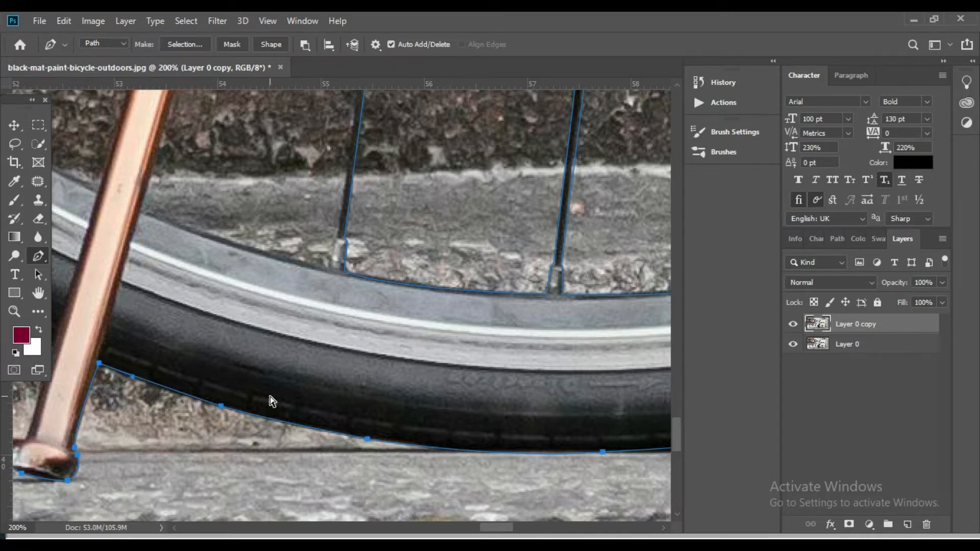
# Step: Start a new path on the right edge of the seat stay, just below the brake cable at the seat tube junction
pyautogui.hotkey('ctrl', '0')
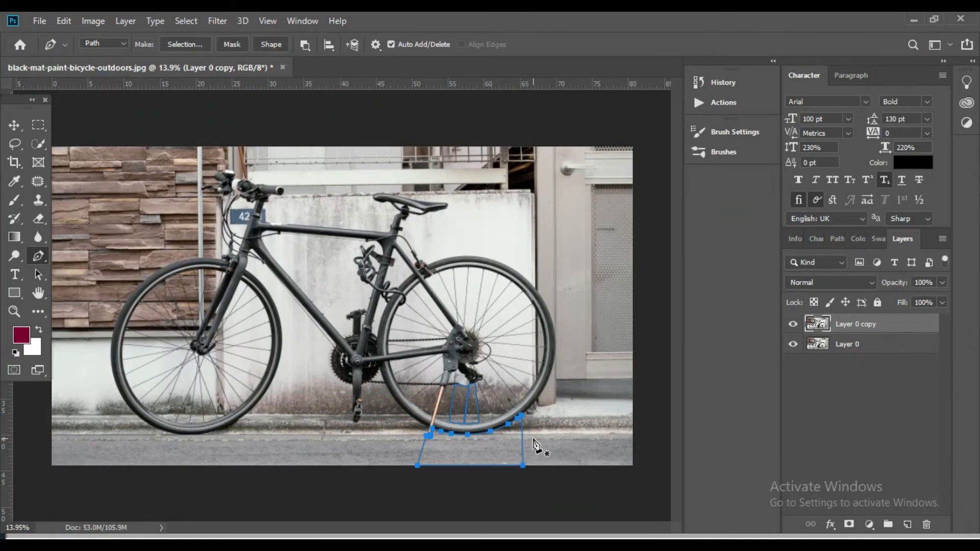
pyautogui.scroll(3, 479, 374)
pyautogui.keyDown('ctrl'); pyautogui.click(475, 360); pyautogui.keyUp('ctrl')
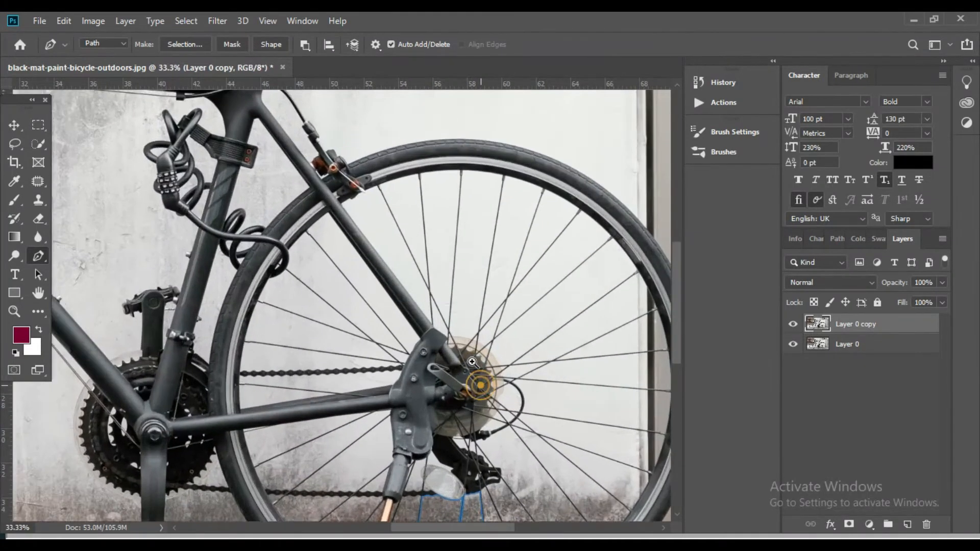
pyautogui.moveTo(417, 161); pyautogui.dragTo(420, 286)
pyautogui.moveTo(320, 184); pyautogui.dragTo(325, 248)
pyautogui.keyDown('ctrl'); pyautogui.click(345, 277); pyautogui.keyUp('ctrl')
pyautogui.moveTo(333, 311); pyautogui.dragTo(384, 275)
pyautogui.keyDown('ctrl'); pyautogui.click(325, 291); pyautogui.keyUp('ctrl')
pyautogui.moveTo(321, 284); pyautogui.dragTo(346, 335)
pyautogui.keyDown('ctrl'); pyautogui.click(337, 337); pyautogui.keyUp('ctrl')
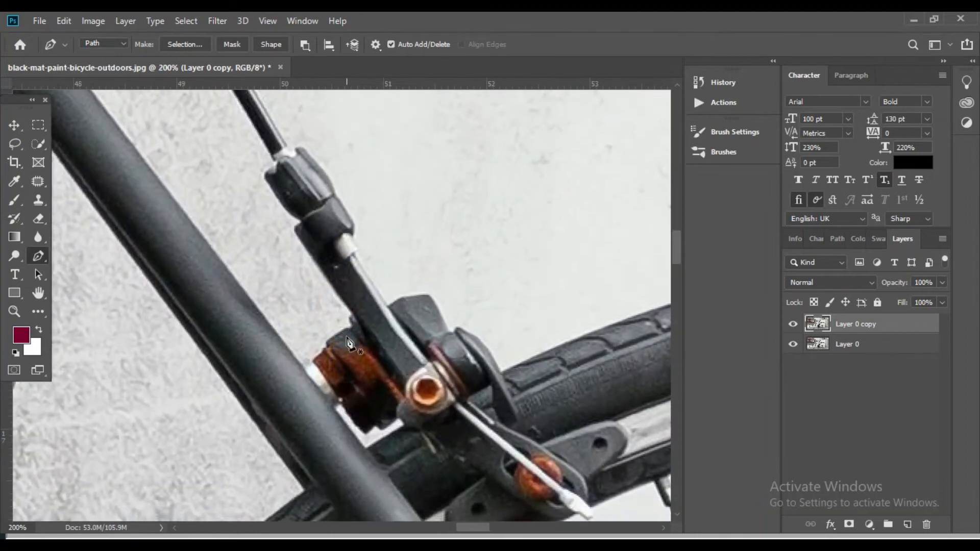
pyautogui.keyDown('alt'); pyautogui.click(346, 341); pyautogui.keyUp('alt')
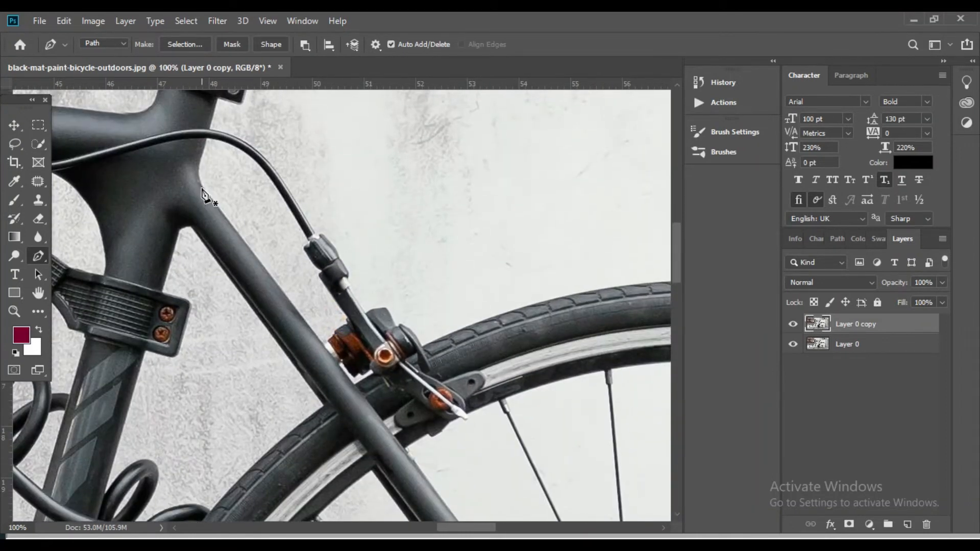
pyautogui.click(202, 186)
# Step: Trace the seat stay's right edge down to the rear brake and along the inner side of its white mounting spacer
pyautogui.keyDown('ctrl'); pyautogui.click(329, 350); pyautogui.keyUp('ctrl')
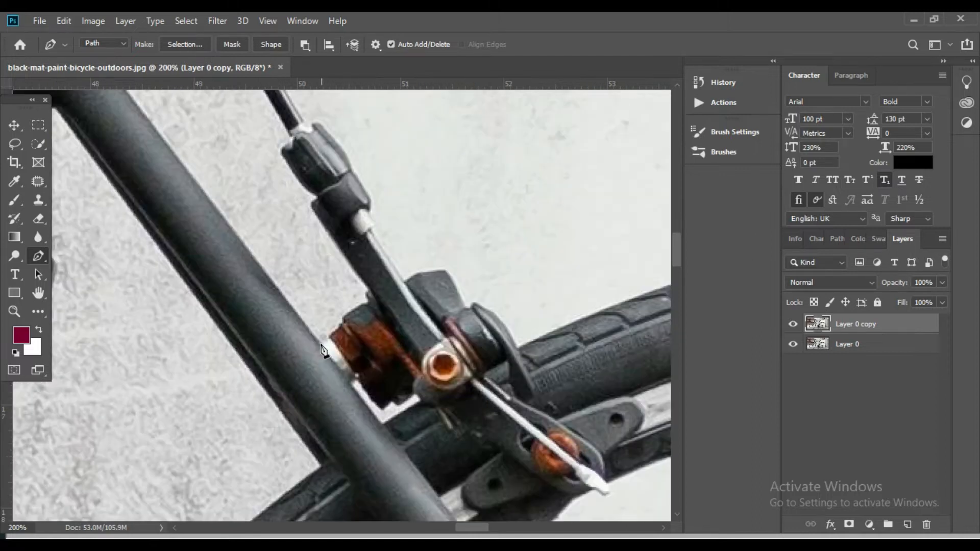
pyautogui.click(317, 339)
pyautogui.click(323, 343)
pyautogui.click(335, 365)
# Step: Trace the path along the upper edge of the rear brake's orange mount to the brake arm
pyautogui.click(331, 331)
pyautogui.click(340, 324)
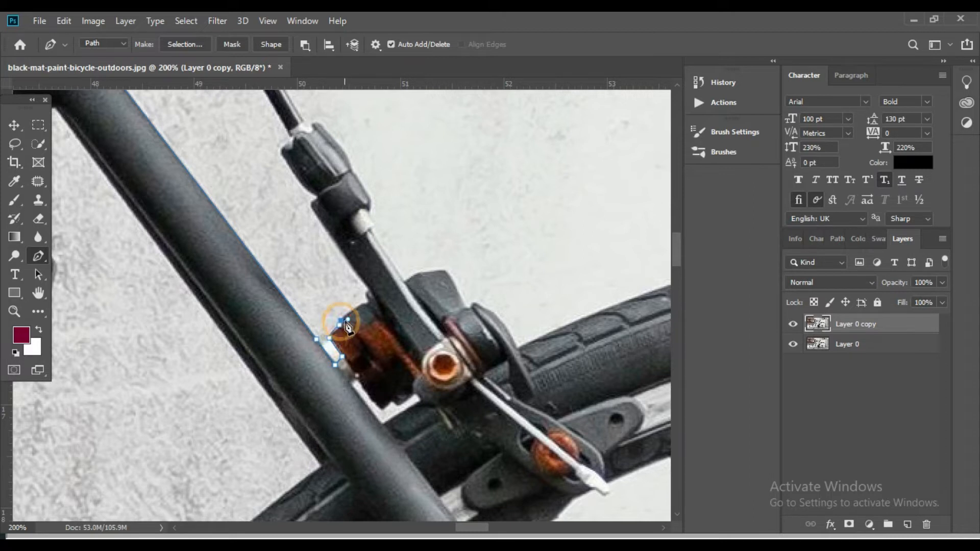
pyautogui.click(364, 302)
pyautogui.click(363, 302)
pyautogui.click(363, 302)
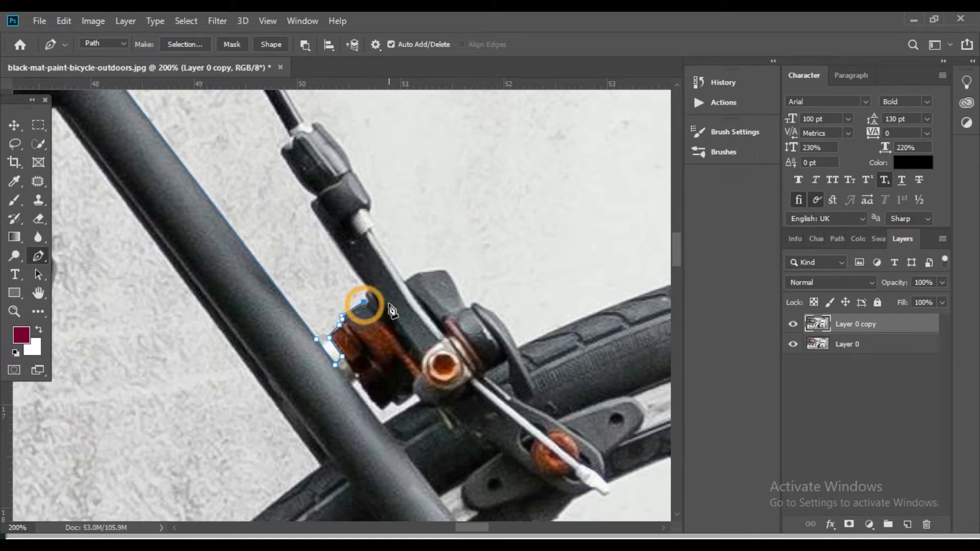
# Step: Continue the path around the brake mount's upper corner and up the outer edge of the black brake arm
pyautogui.scroll(1, 371, 309)
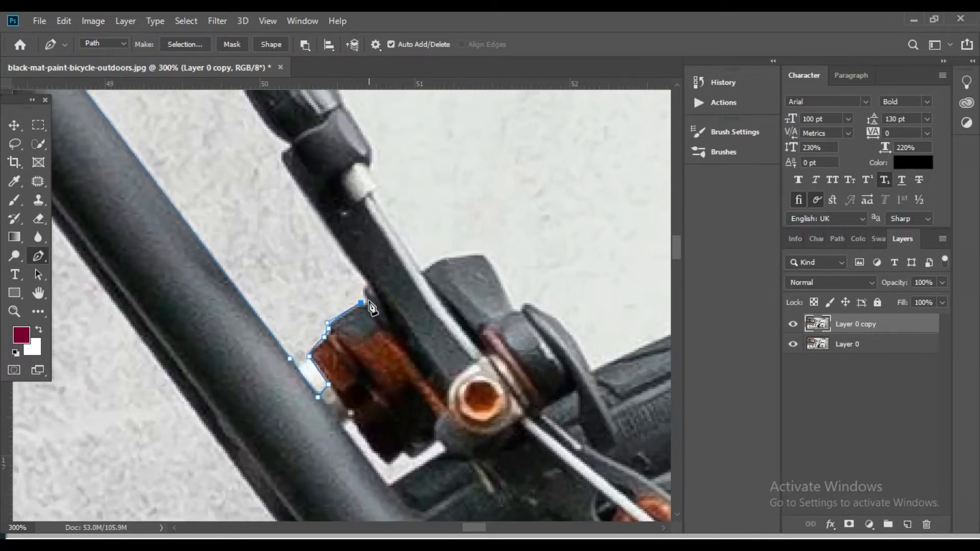
pyautogui.click(370, 298)
pyautogui.keyDown('alt'); pyautogui.click(370, 298); pyautogui.keyUp('alt')
pyautogui.moveTo(369, 288); pyautogui.dragTo(392, 330)
pyautogui.keyDown('alt'); pyautogui.click(384, 334); pyautogui.keyUp('alt')
pyautogui.moveTo(311, 235); pyautogui.dragTo(292, 209)
pyautogui.keyDown('alt'); pyautogui.click(325, 250); pyautogui.keyUp('alt')
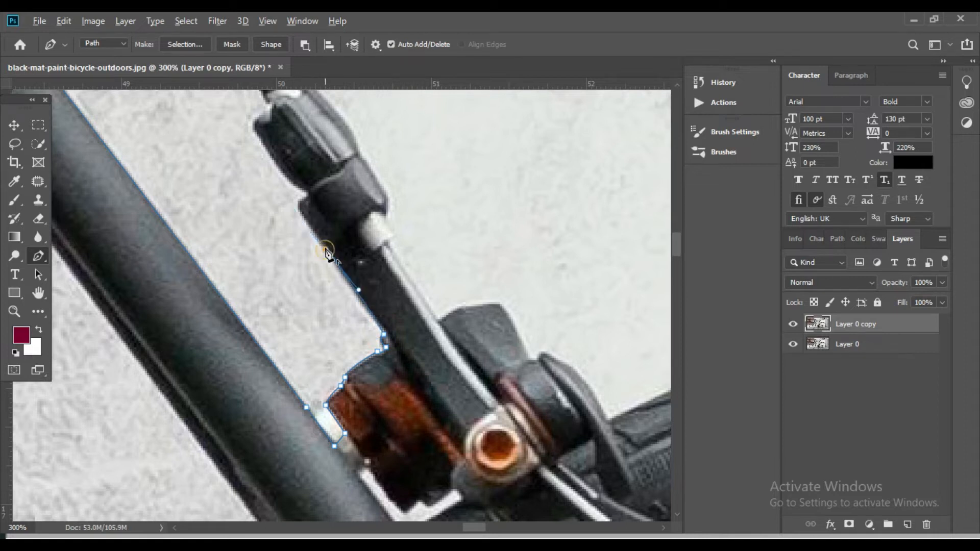
# Step: Trace the path around the brake arm's upper collar and along the outer edge of the cable adjuster to its upper end
pyautogui.click(296, 208)
pyautogui.moveTo(309, 202); pyautogui.dragTo(275, 252)
pyautogui.keyDown('alt'); pyautogui.click(306, 273); pyautogui.keyUp('alt')
pyautogui.keyDown('alt'); pyautogui.click(290, 259); pyautogui.keyUp('alt')
pyautogui.click(250, 206)
pyautogui.moveTo(250, 207); pyautogui.dragTo(289, 448)
pyautogui.click(281, 429)
# Step: Extend the path from the cable adjuster's upper end to the inner edge of the brake cable
pyautogui.hotkey('ctrl', '0')
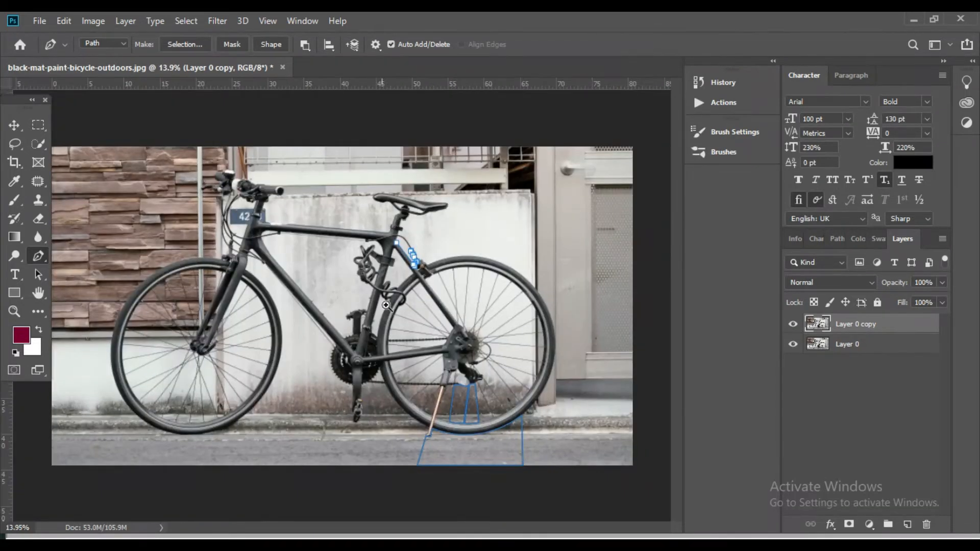
pyautogui.keyDown('ctrl'); pyautogui.click(426, 270); pyautogui.keyUp('ctrl')
pyautogui.keyDown('ctrl'); pyautogui.click(426, 269); pyautogui.keyUp('ctrl')
pyautogui.keyDown('ctrl'); pyautogui.click(425, 269); pyautogui.keyUp('ctrl')
pyautogui.keyDown('ctrl'); pyautogui.click(379, 295); pyautogui.keyUp('ctrl')
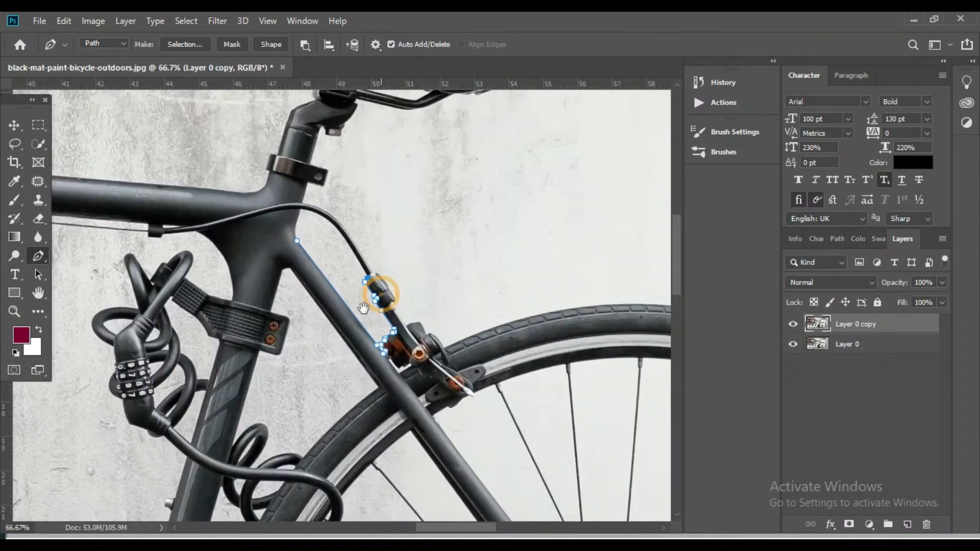
pyautogui.keyDown('ctrl'); pyautogui.click(363, 308); pyautogui.keyUp('ctrl')
pyautogui.moveTo(328, 246); pyautogui.dragTo(358, 322)
pyautogui.keyDown('ctrl'); pyautogui.click(357, 321); pyautogui.keyUp('ctrl')
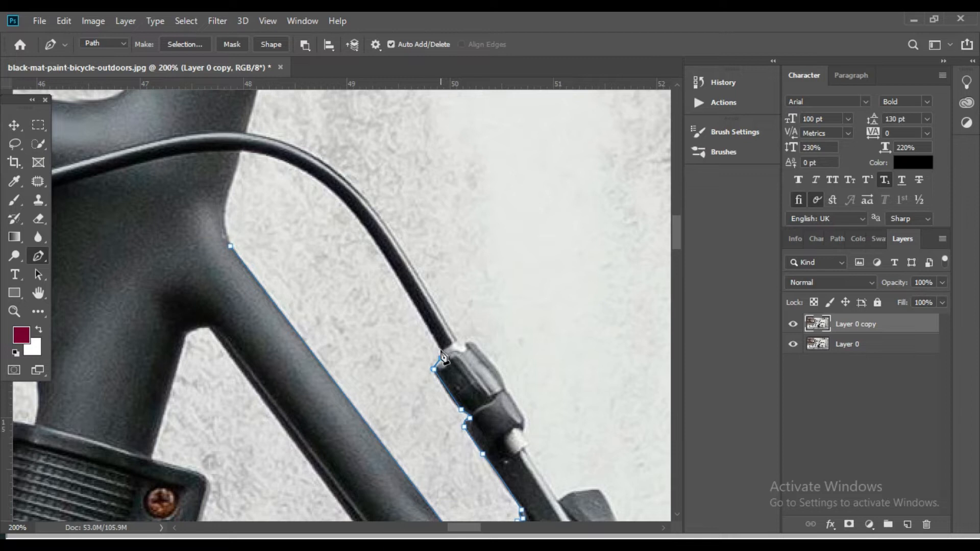
pyautogui.click(442, 349)
# Step: Trace the brake cable's curved inner edge up to the seat tube, redoing the first curve segment for a closer fit
pyautogui.moveTo(301, 169); pyautogui.dragTo(249, 148)
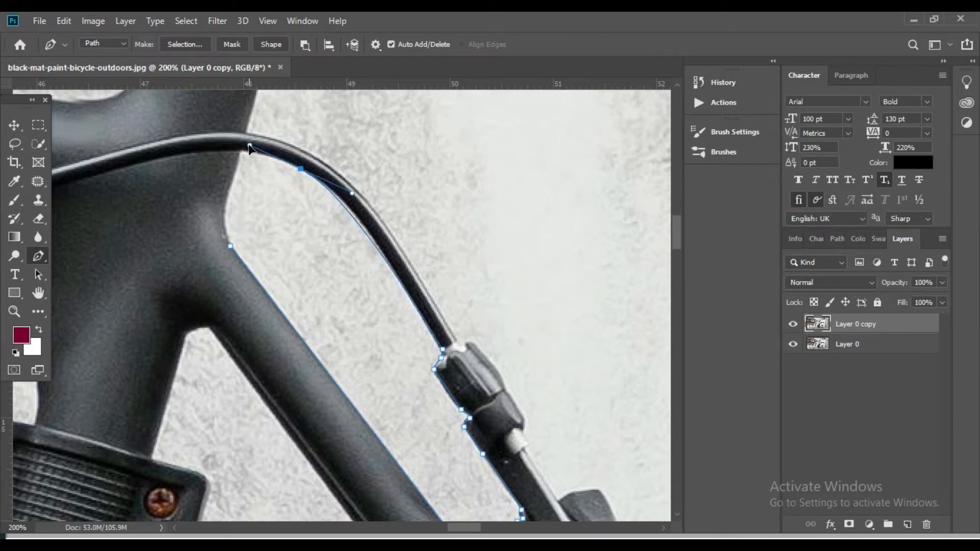
pyautogui.hotkey('ctrl', 'z')
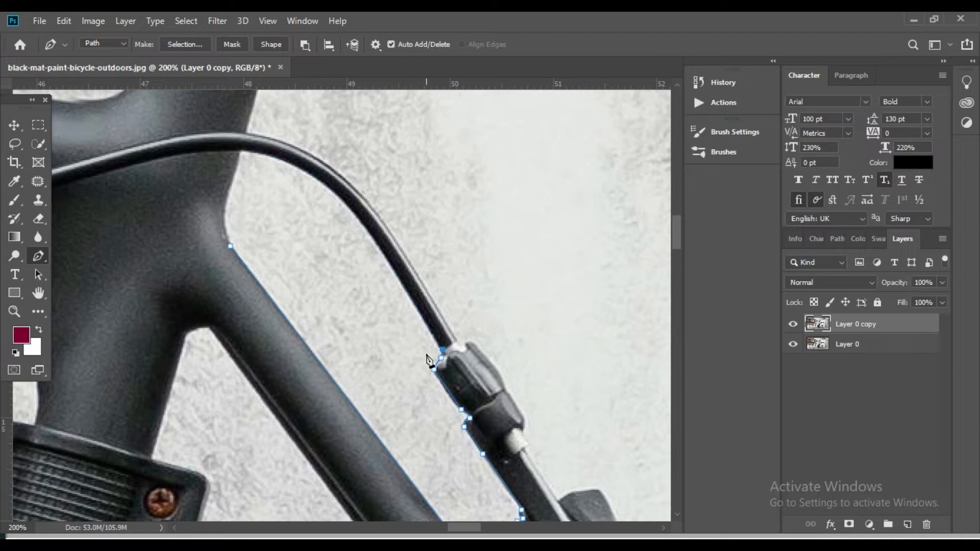
pyautogui.moveTo(326, 185); pyautogui.dragTo(286, 153)
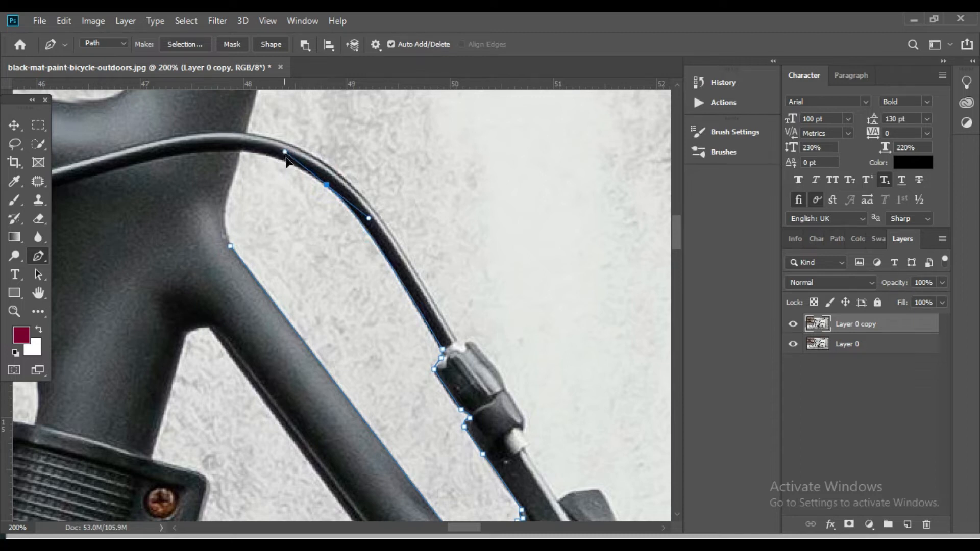
pyautogui.keyDown('alt'); pyautogui.click(328, 185); pyautogui.keyUp('alt')
pyautogui.moveTo(242, 150); pyautogui.dragTo(199, 151)
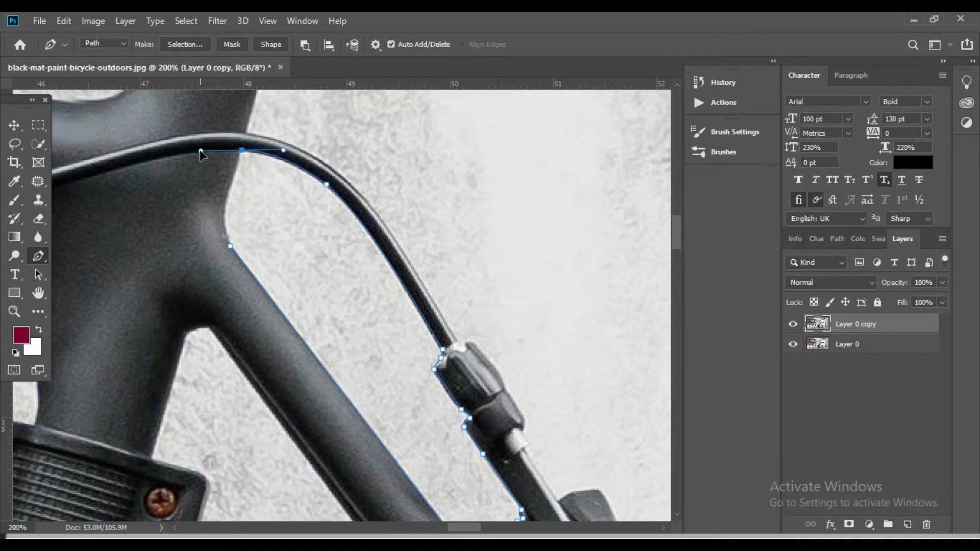
pyautogui.keyDown('alt'); pyautogui.click(242, 150); pyautogui.keyUp('alt')
# Step: Trace the seat tube edge down from the brake cable and close the path at its starting point on the seat stay
pyautogui.moveTo(318, 262); pyautogui.dragTo(291, 257)
pyautogui.moveTo(225, 186); pyautogui.dragTo(218, 215)
pyautogui.hotkey('ctrl', 'z')
pyautogui.click(227, 169)
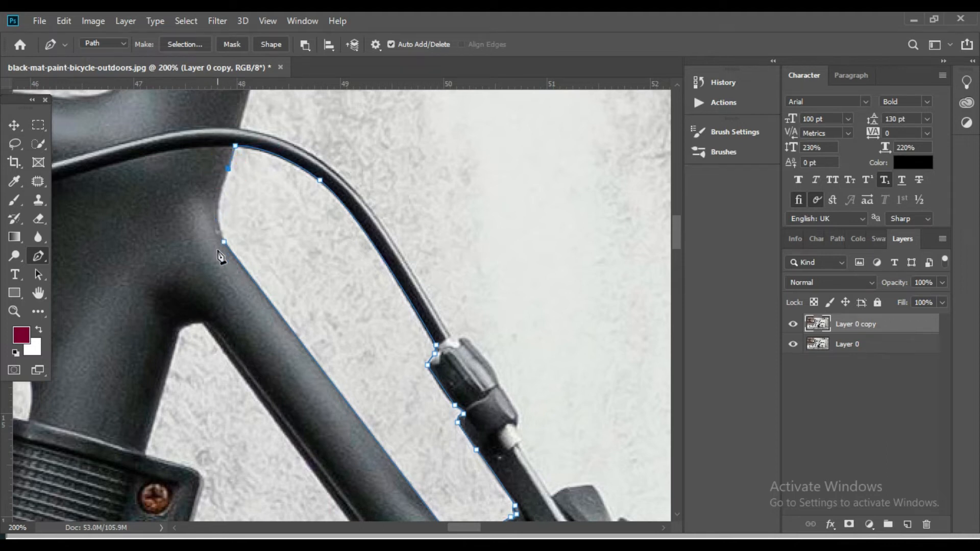
pyautogui.moveTo(225, 242); pyautogui.dragTo(237, 265)
# Step: Select all traced paths and make a new anti-aliased selection from them with a 0.5 pixel feather radius
pyautogui.hotkey('ctrl', '0')
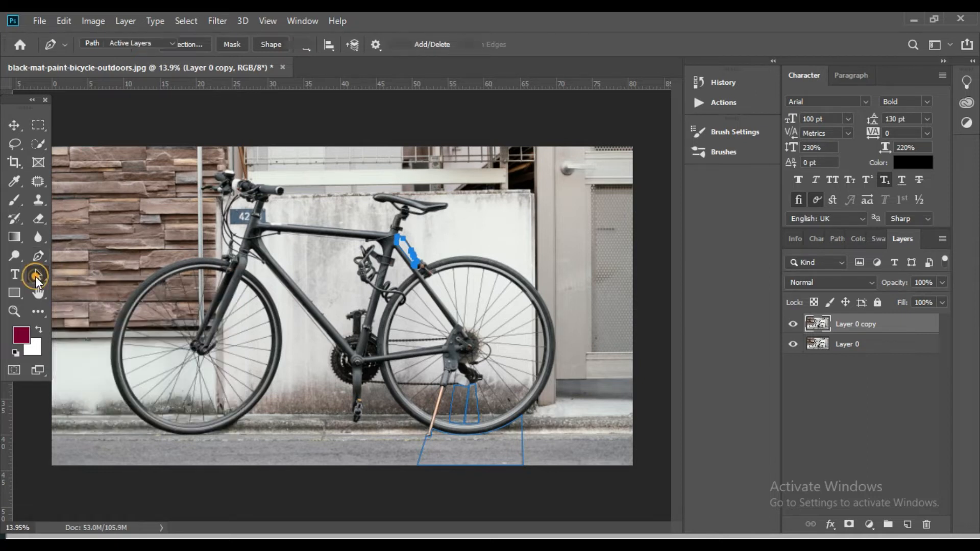
pyautogui.click(35, 276)
pyautogui.moveTo(163, 183); pyautogui.dragTo(636, 476)
pyautogui.rightClick(476, 428)
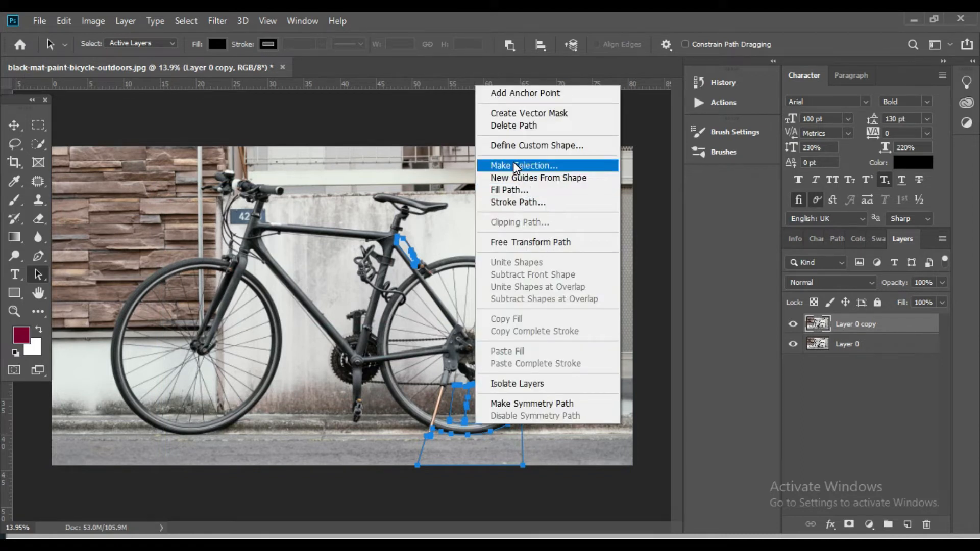
pyautogui.click(526, 165)
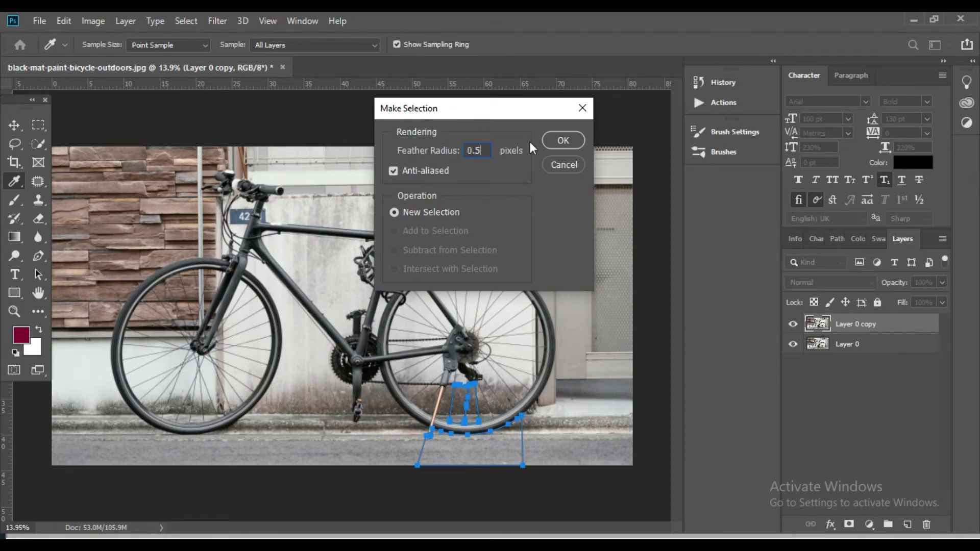
pyautogui.click(563, 141)
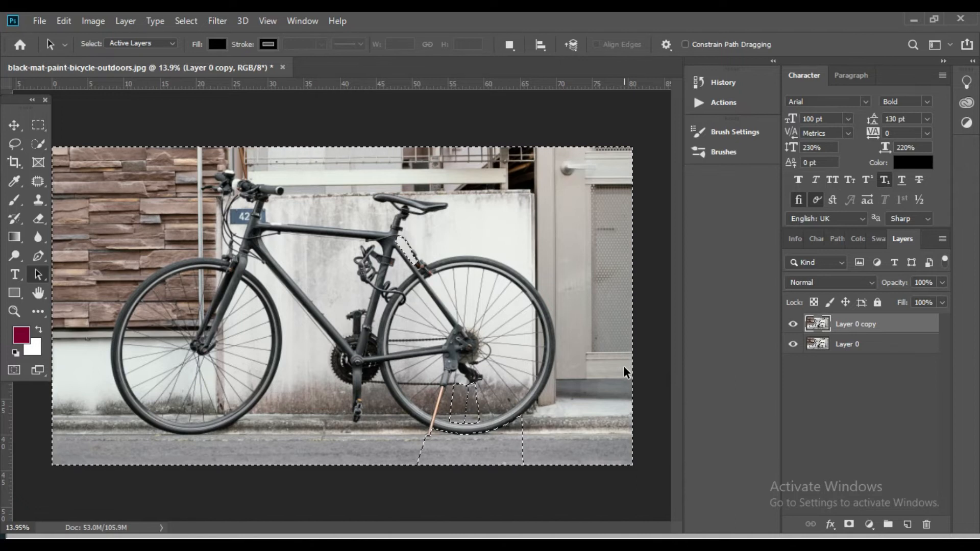
# Step: Invert the selection so that only the traced background areas are selected
pyautogui.hotkey('ctrl', 'alt', 'i')
pyautogui.press('Escape')
pyautogui.hotkey('ctrl', 'shift', 'i')
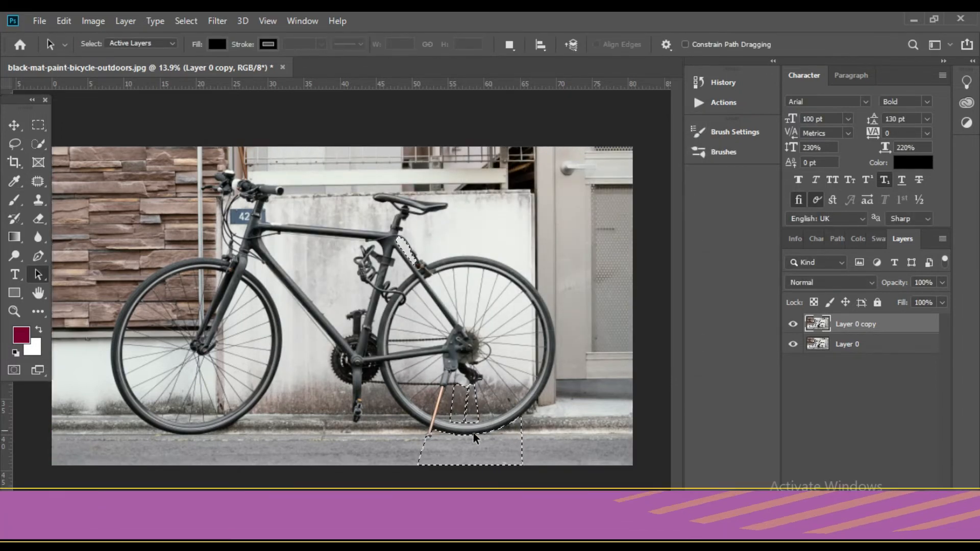
# Step: Examine the selection outlines around the rear wheel, kickstand and seat stay
pyautogui.keyDown('ctrl'); pyautogui.click(484, 408); pyautogui.keyUp('ctrl')
pyautogui.keyDown('ctrl'); pyautogui.click(493, 419); pyautogui.keyUp('ctrl')
pyautogui.moveTo(493, 419); pyautogui.dragTo(471, 385)
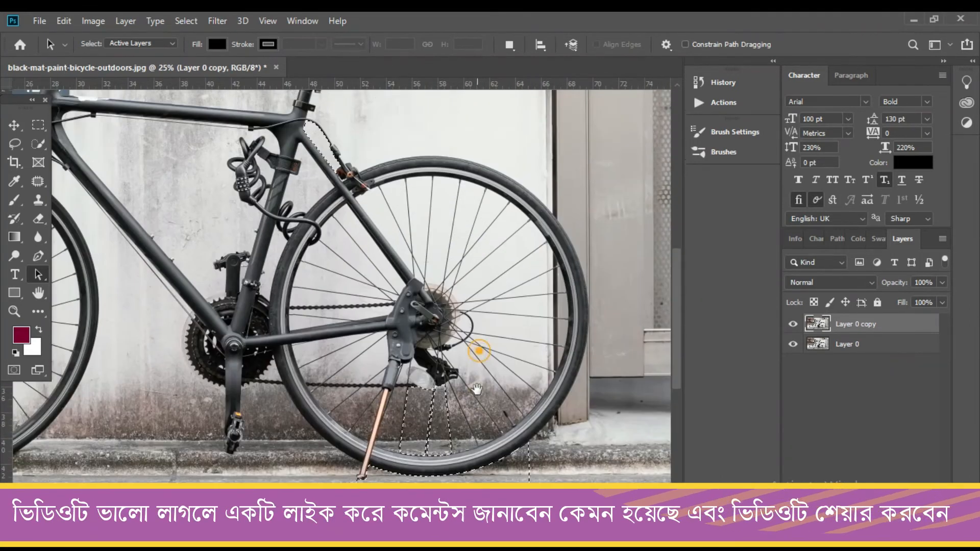
pyautogui.scroll(-3, 477, 394)
pyautogui.scroll(-3, 478, 393)
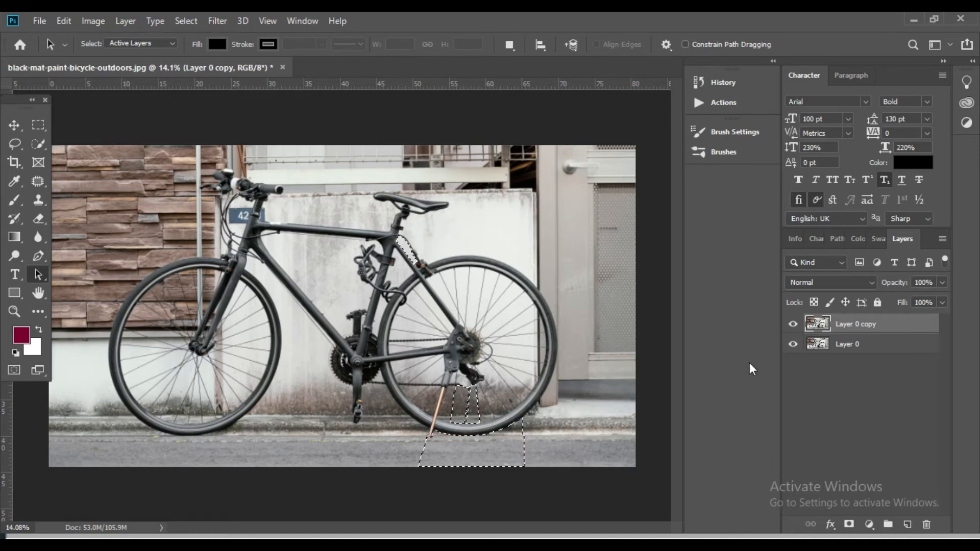
pyautogui.keyDown('ctrl'); pyautogui.click(533, 379); pyautogui.keyUp('ctrl')
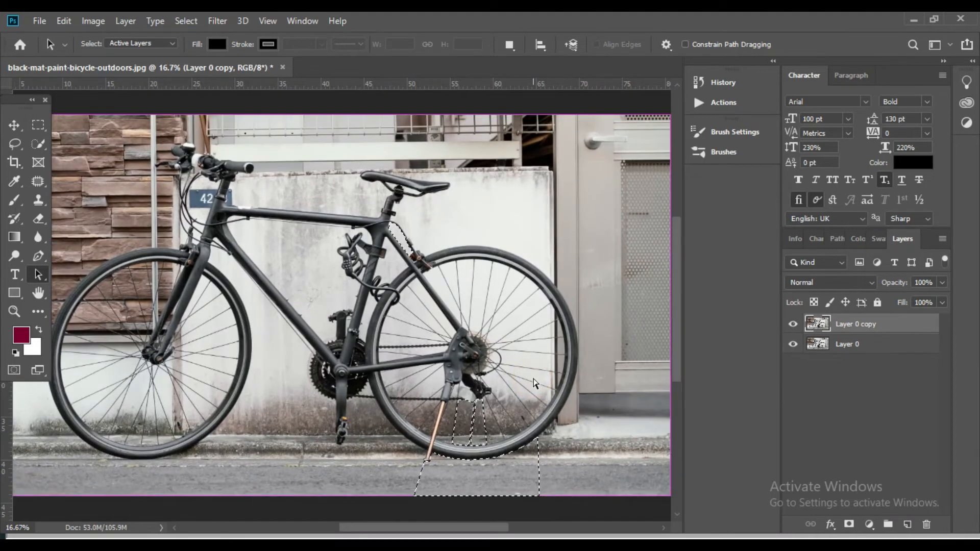
pyautogui.scroll(-1, 534, 383)
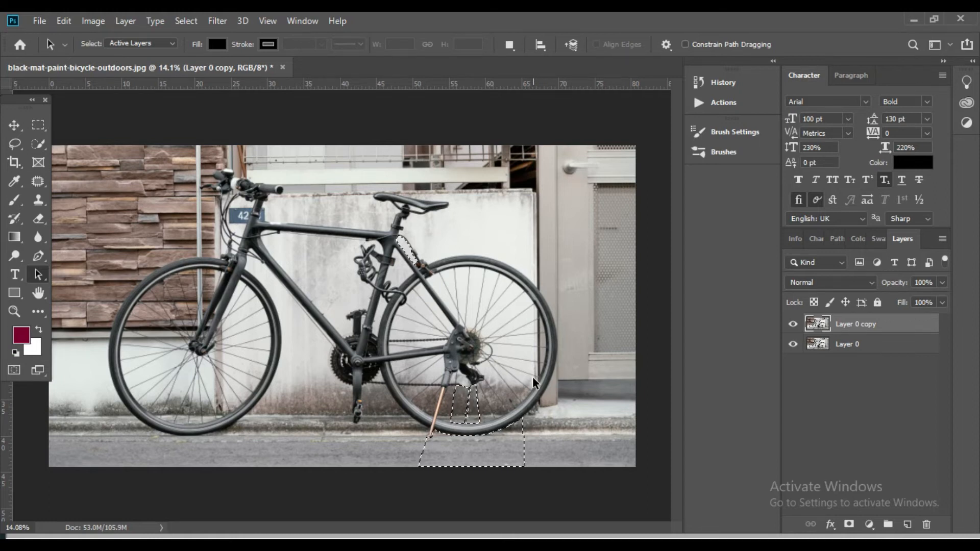
pyautogui.scroll(3, 555, 385)
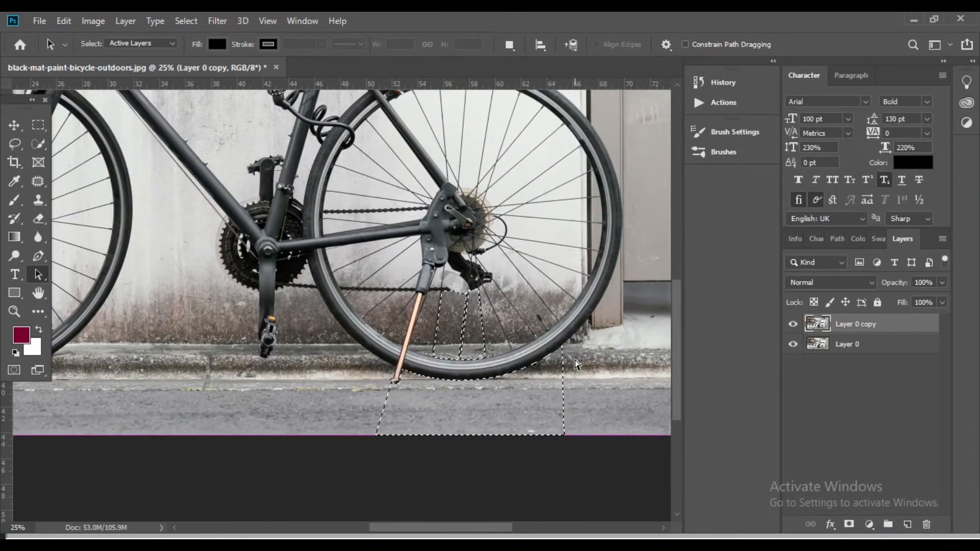
pyautogui.scroll(-3, 575, 364)
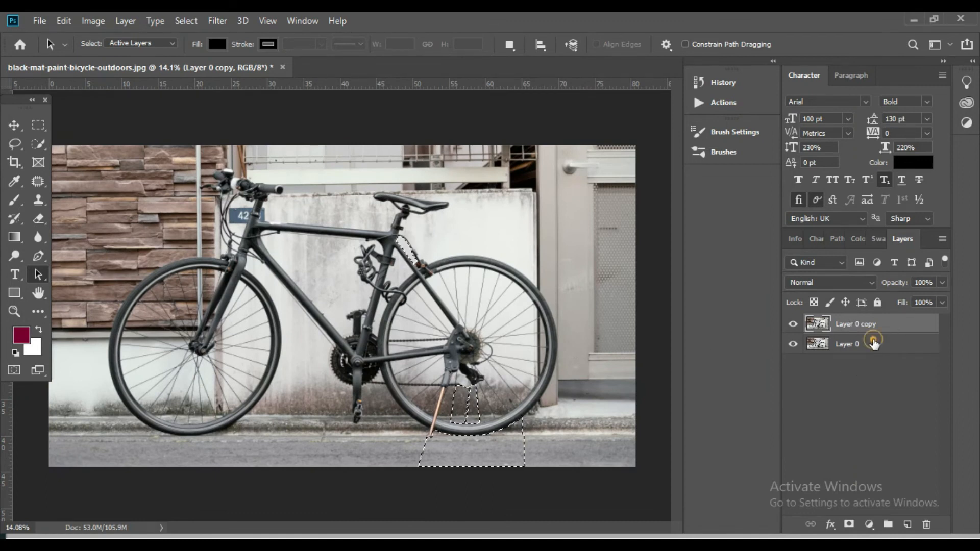
# Step: Hide Layer 0 and keep Layer 0 copy as the active layer
pyautogui.click(858, 344)
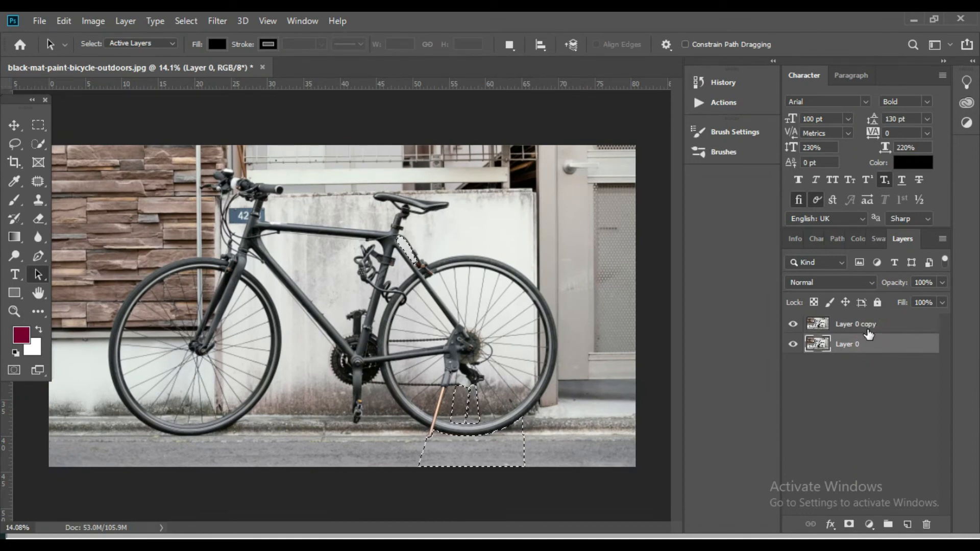
pyautogui.click(869, 325)
pyautogui.click(872, 343)
pyautogui.click(873, 328)
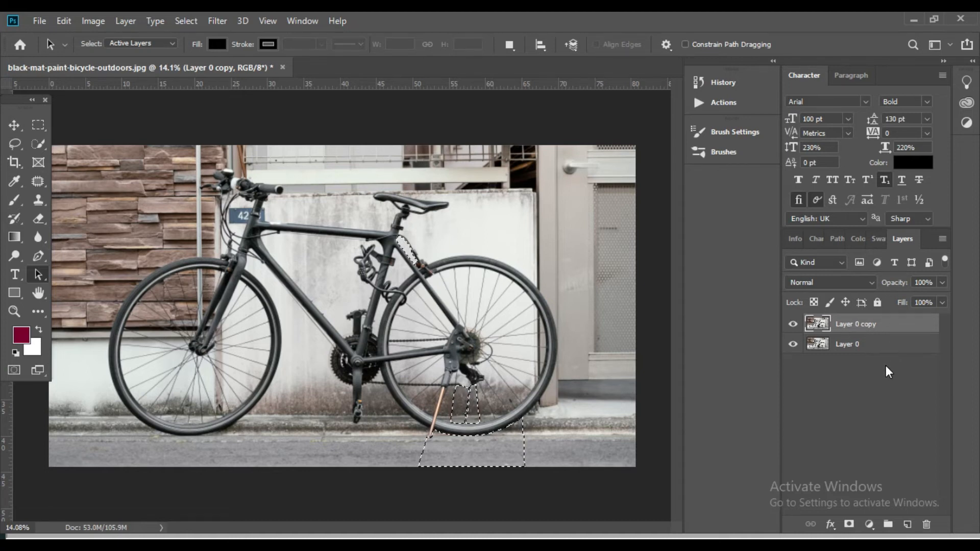
pyautogui.click(866, 343)
pyautogui.click(867, 323)
pyautogui.click(793, 346)
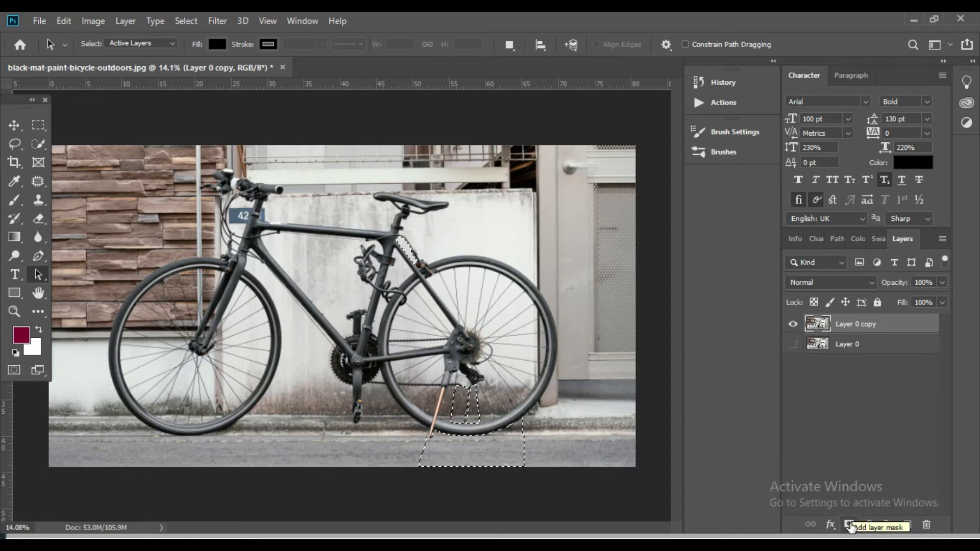
# Step: Mask Layer 0 copy from the inverted selection, undoing the trial mask that keeps only the traced background areas
pyautogui.click(849, 526)
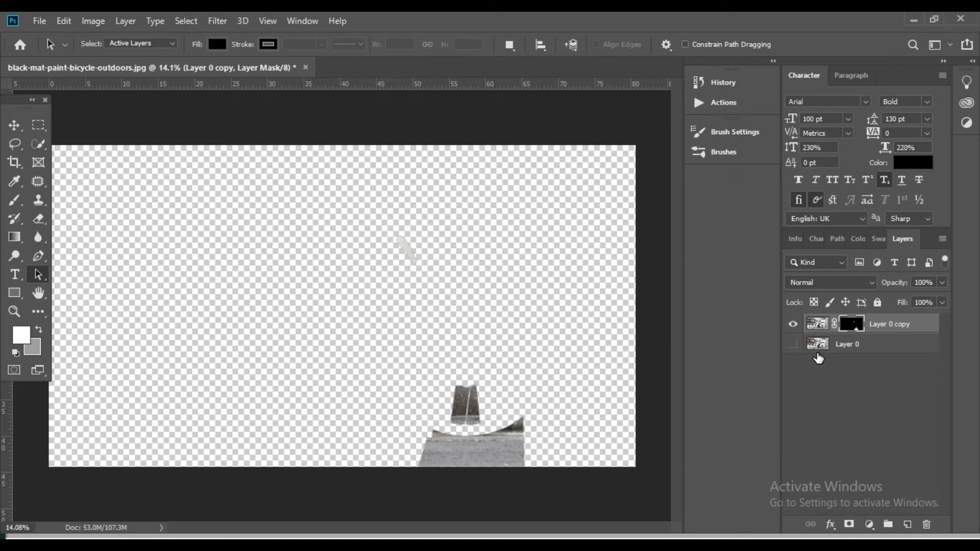
pyautogui.hotkey('ctrl', 'z')
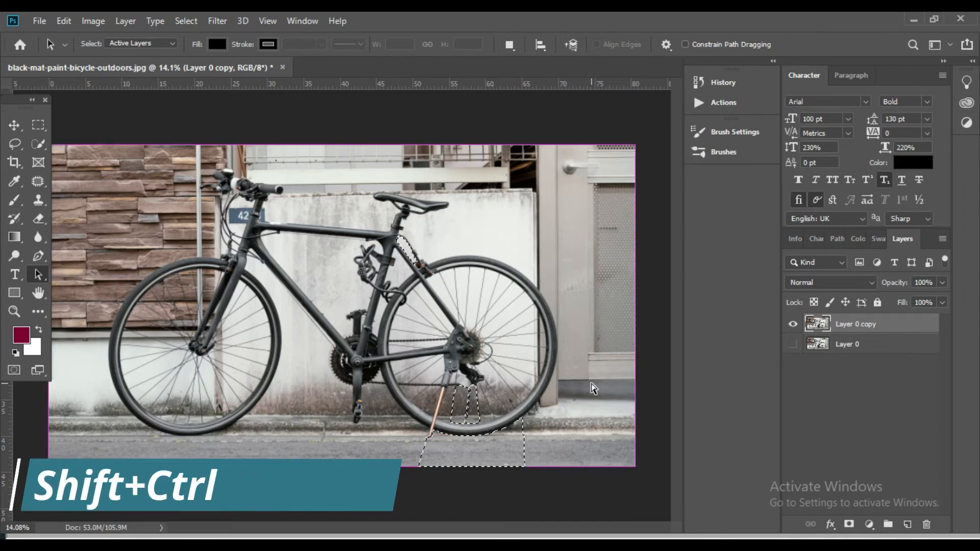
pyautogui.hotkey('ctrl', 'shift', 'i')
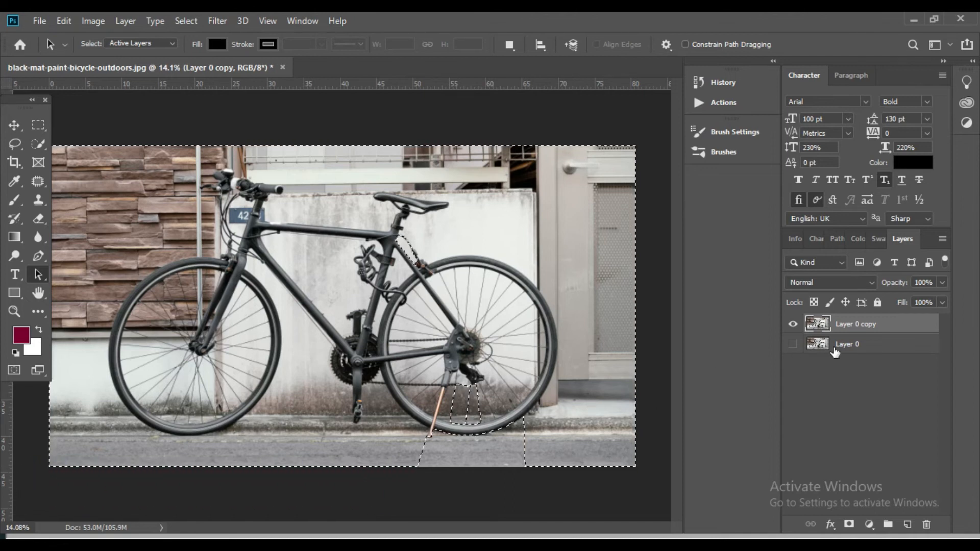
pyautogui.click(849, 524)
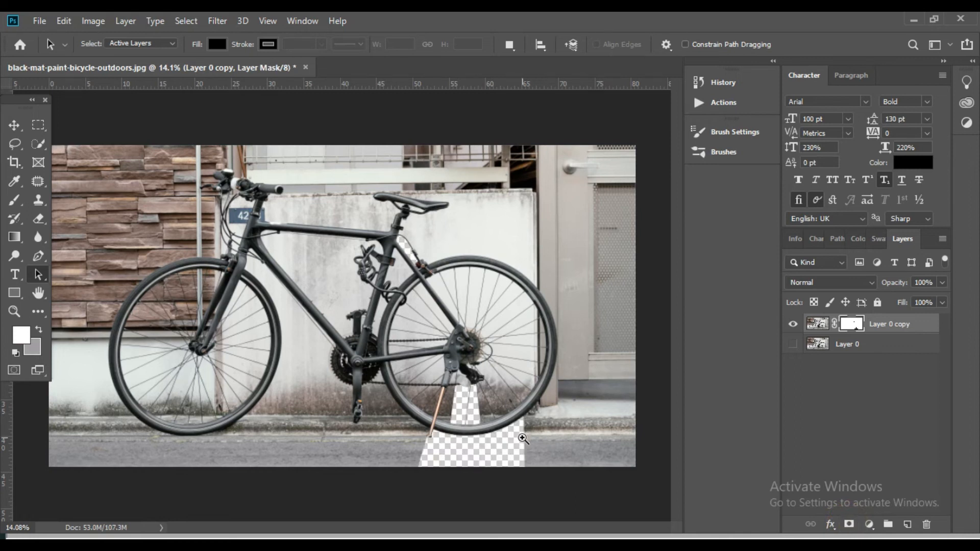
# Step: Examine the masked gaps between the lower spokes and around the reflector and rear derailleur
pyautogui.keyDown('ctrl'); pyautogui.click(522, 438); pyautogui.keyUp('ctrl')
pyautogui.moveTo(477, 452); pyautogui.dragTo(482, 342)
pyautogui.keyDown('ctrl'); pyautogui.click(480, 338); pyautogui.keyUp('ctrl')
pyautogui.keyDown('ctrl'); pyautogui.click(429, 253); pyautogui.keyUp('ctrl')
pyautogui.moveTo(428, 247); pyautogui.dragTo(437, 396)
pyautogui.keyDown('ctrl'); pyautogui.click(433, 311); pyautogui.keyUp('ctrl')
pyautogui.keyDown('ctrl'); pyautogui.click(426, 310); pyautogui.keyUp('ctrl')
pyautogui.moveTo(424, 311); pyautogui.dragTo(444, 510)
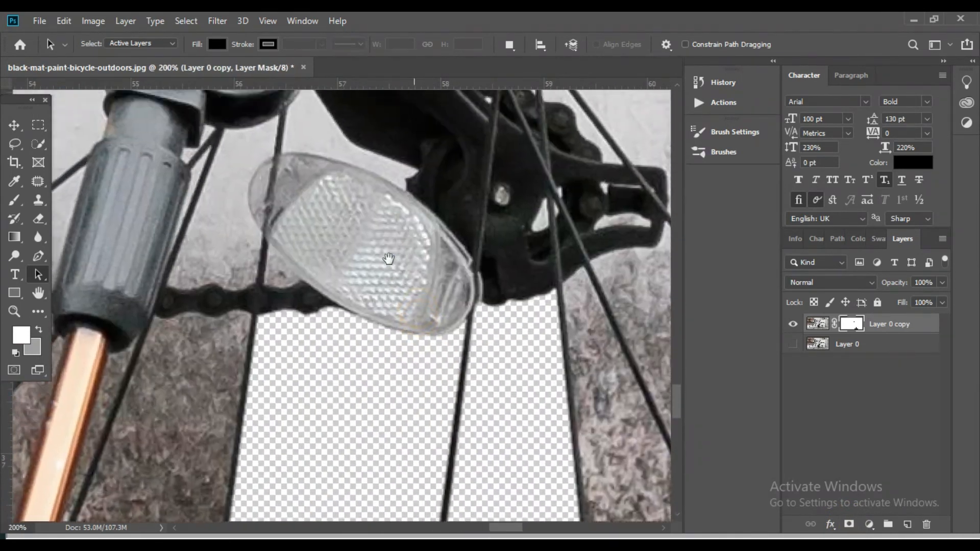
pyautogui.moveTo(388, 259); pyautogui.dragTo(409, 256)
# Step: Apply the layer mask permanently to Layer 0 copy
pyautogui.hotkey('ctrl', '0')
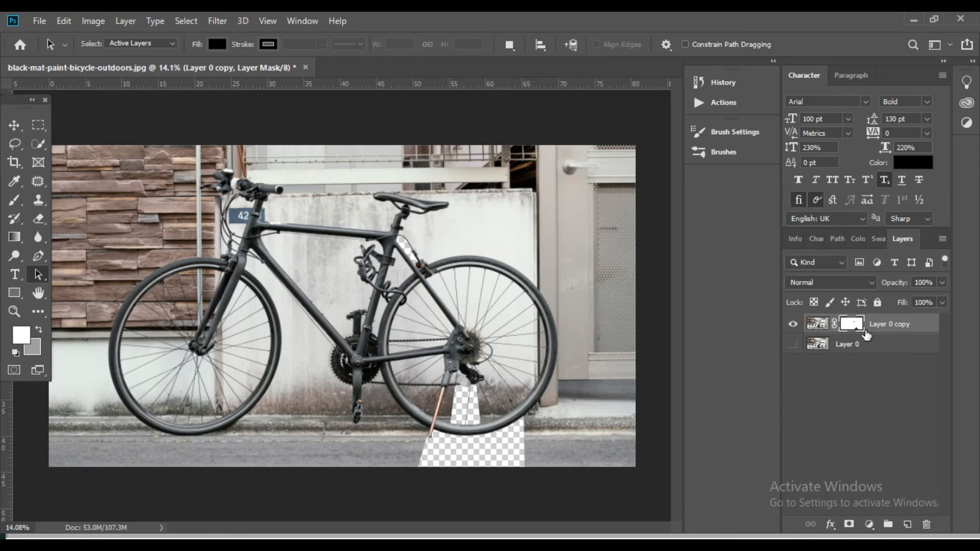
pyautogui.rightClick(850, 327)
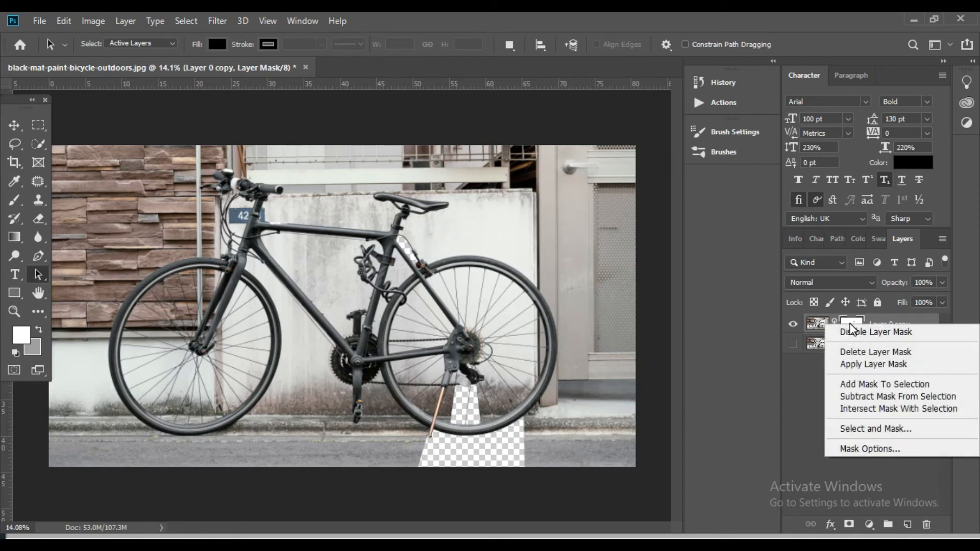
pyautogui.click(868, 366)
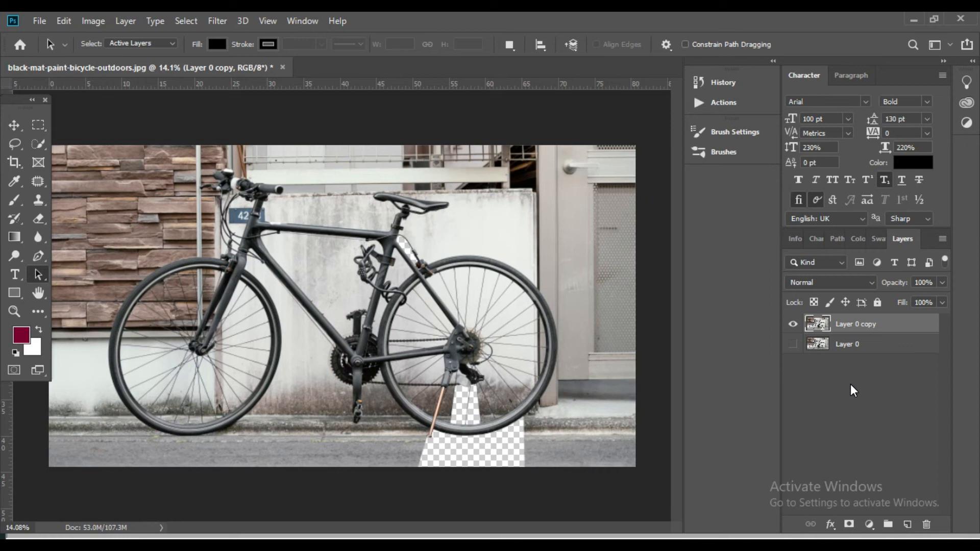
# Step: Examine the cutout edges along the kickstand and the lower rear tyre
pyautogui.scroll(4, 481, 384)
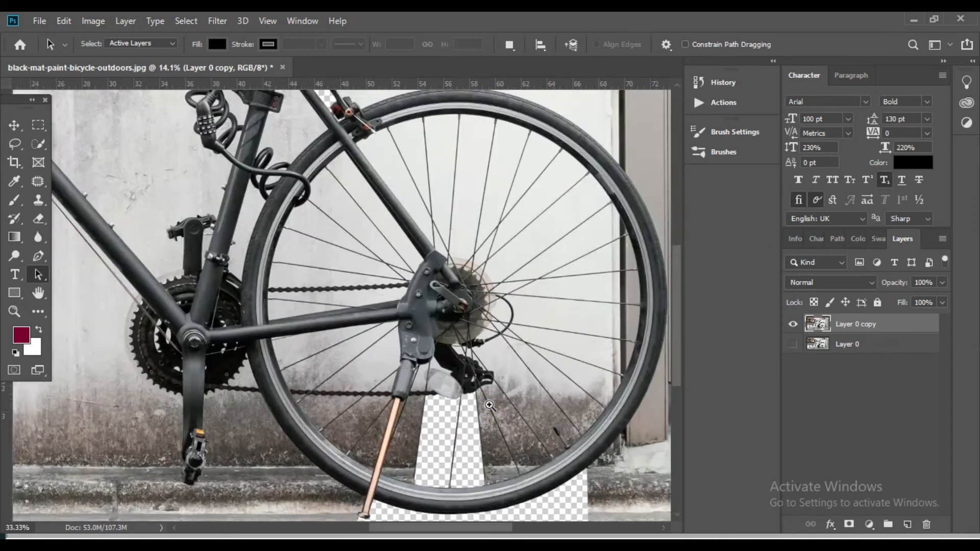
pyautogui.moveTo(400, 452); pyautogui.dragTo(472, 301)
pyautogui.scroll(2, 401, 395)
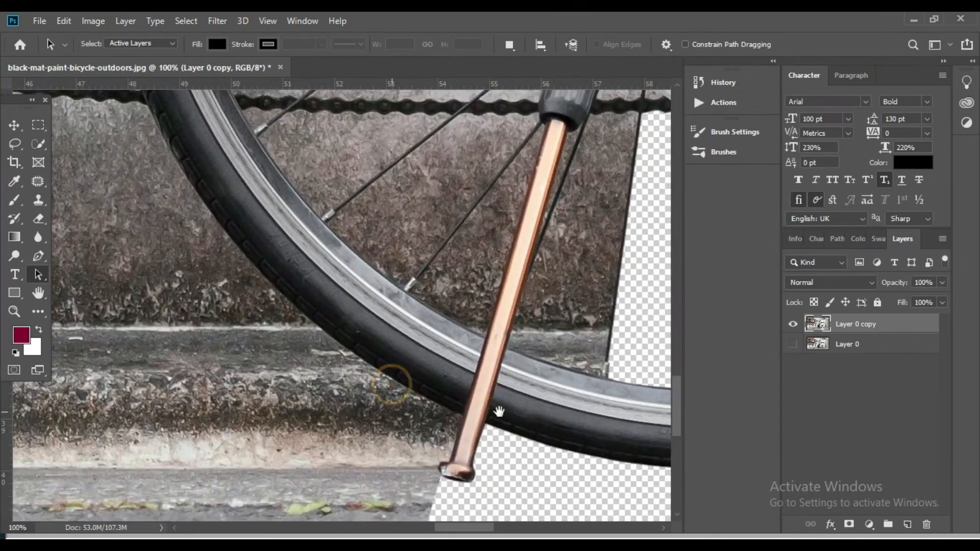
pyautogui.moveTo(485, 439); pyautogui.dragTo(480, 461)
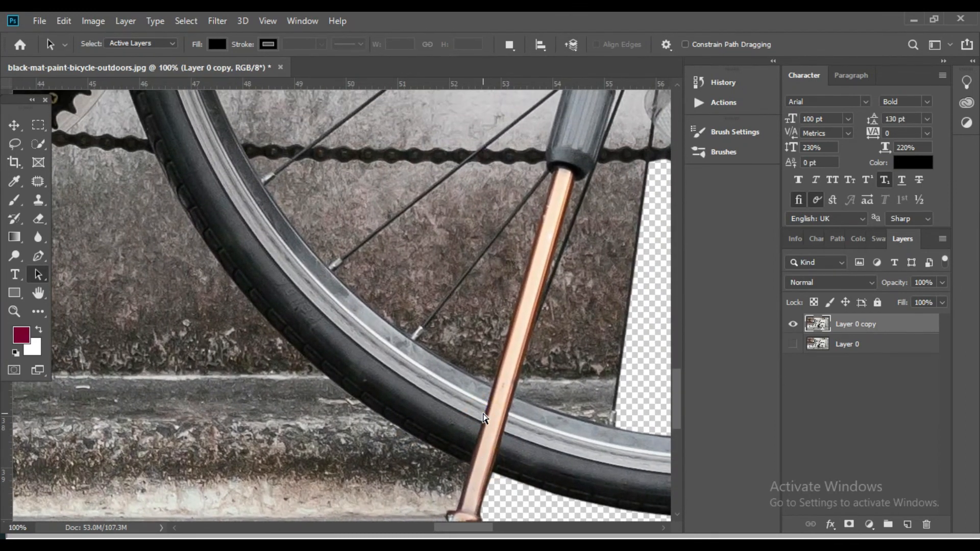
# Step: Review the removed background around the kickstand, reflector and lower rear spokes, both close up and across the whole bicycle
pyautogui.hotkey('ctrl', '0')
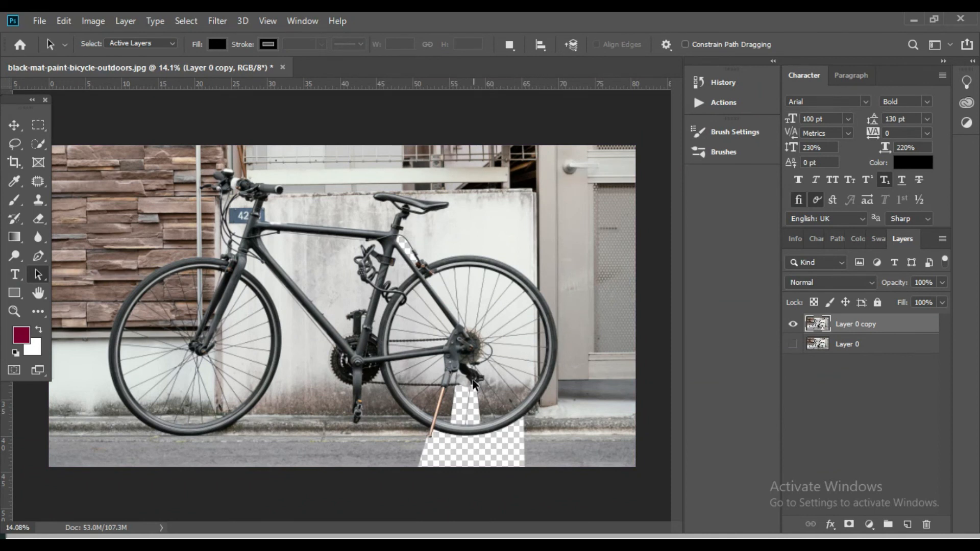
pyautogui.scroll(3, 453, 384)
pyautogui.moveTo(413, 414); pyautogui.dragTo(413, 354)
pyautogui.scroll(1, 408, 376)
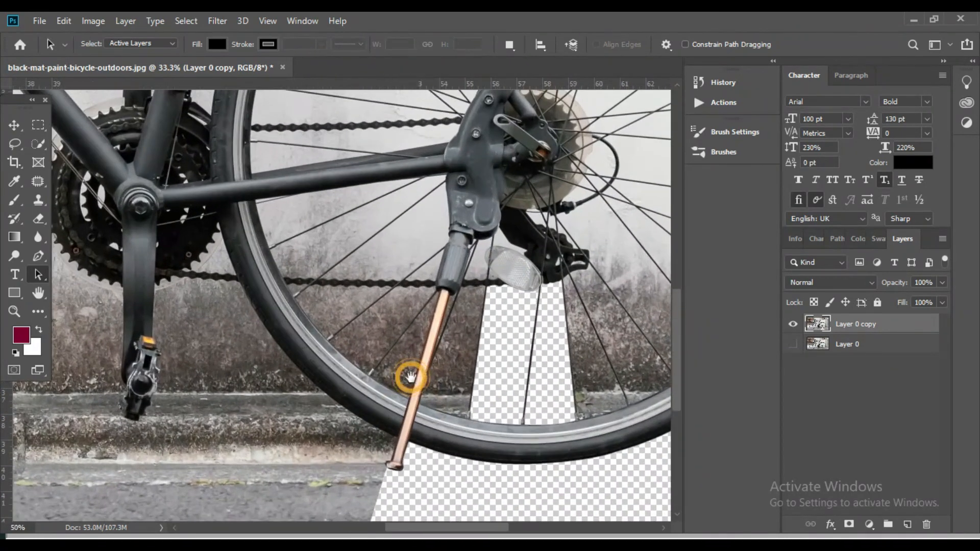
pyautogui.scroll(1, 431, 384)
pyautogui.scroll(2, 430, 384)
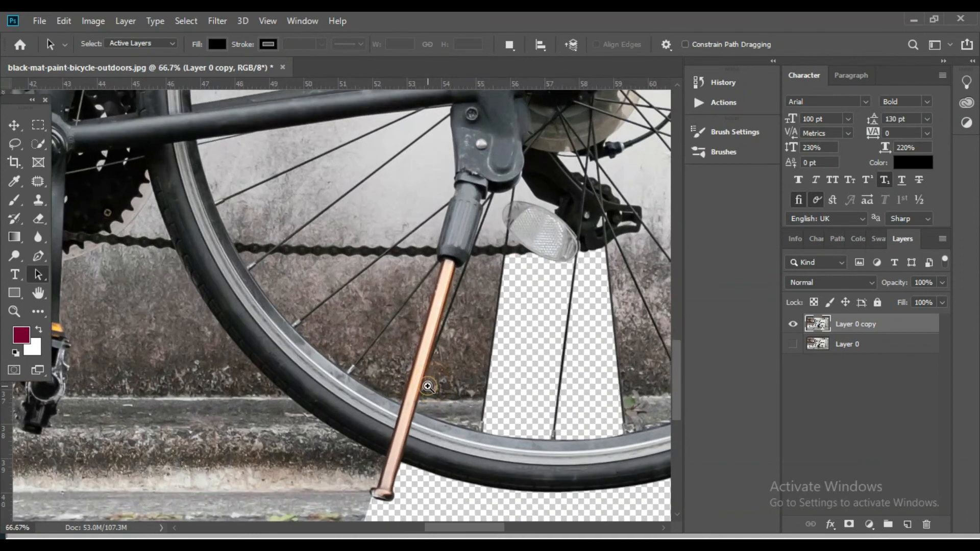
pyautogui.hotkey('ctrl', '0')
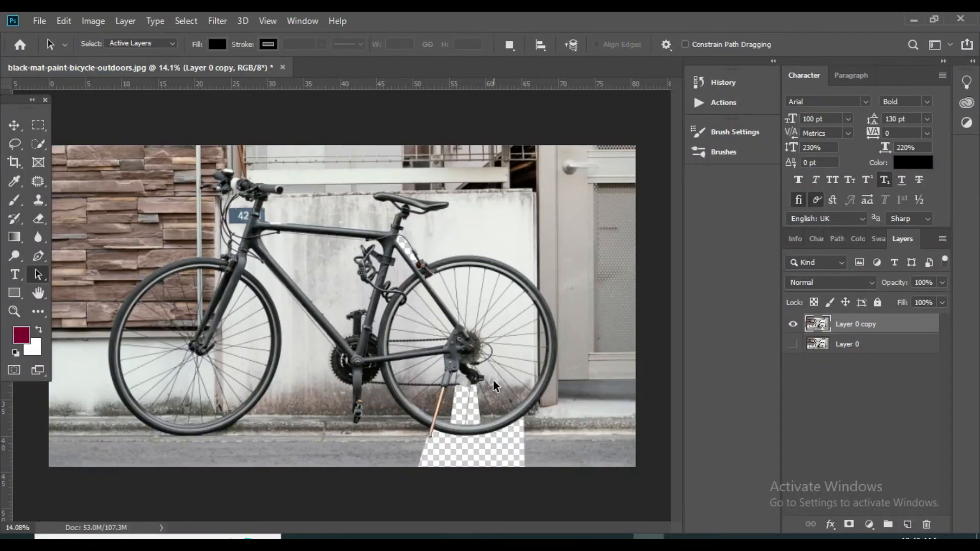
pyautogui.scroll(4, 493, 381)
pyautogui.moveTo(455, 402); pyautogui.dragTo(502, 264)
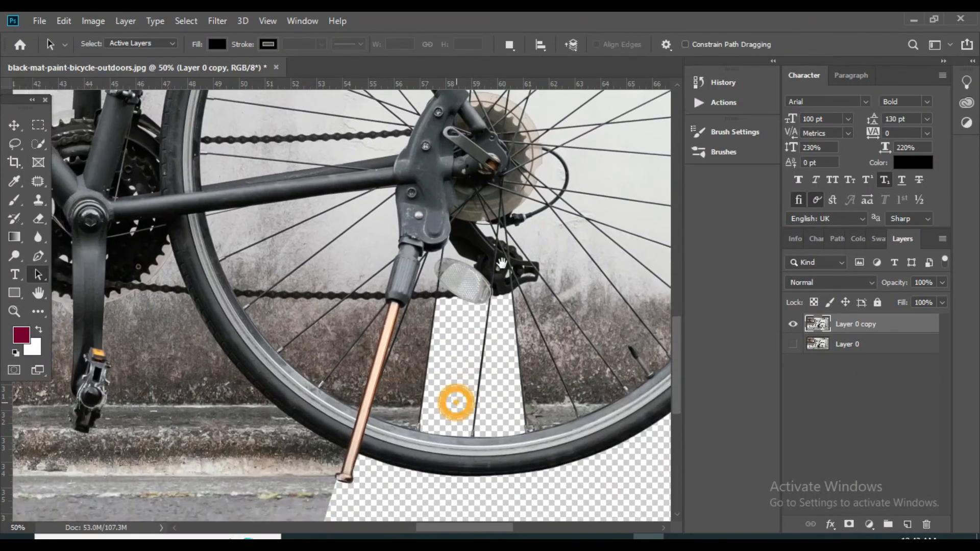
pyautogui.scroll(1, 490, 325)
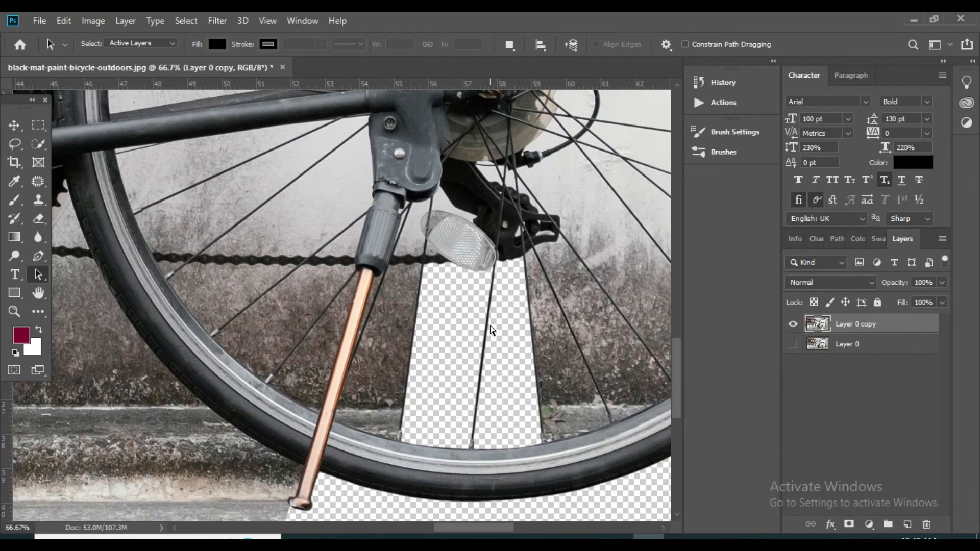
pyautogui.scroll(-5, 490, 326)
pyautogui.scroll(2, 488, 324)
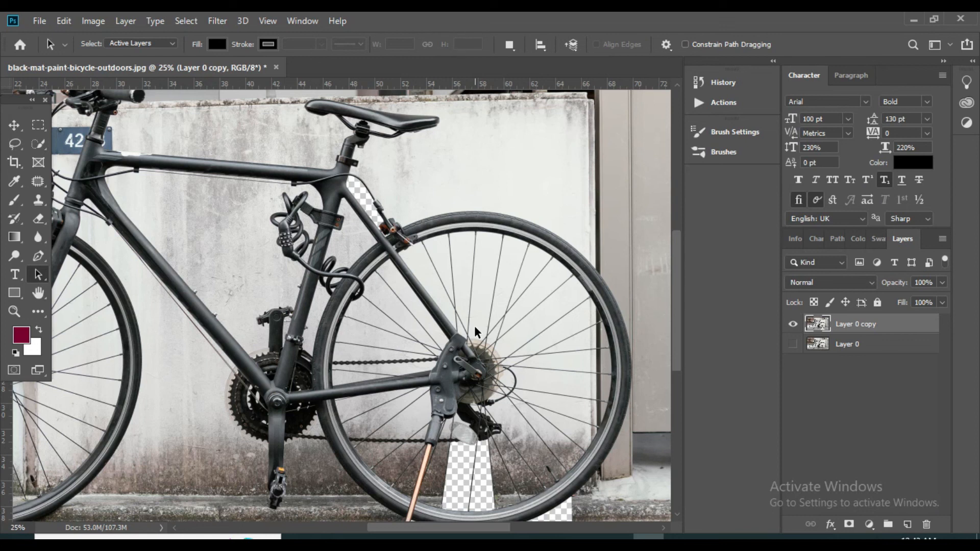
pyautogui.scroll(-2, 475, 329)
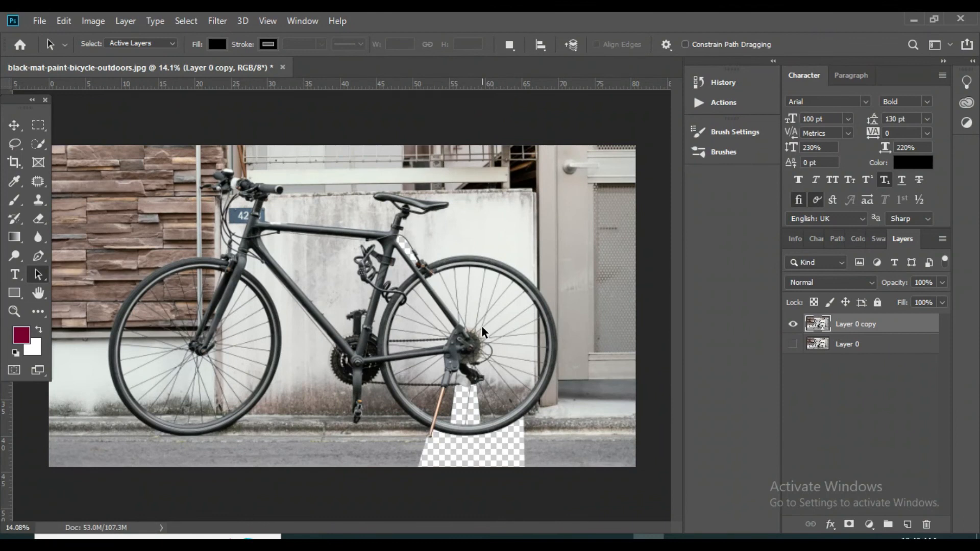